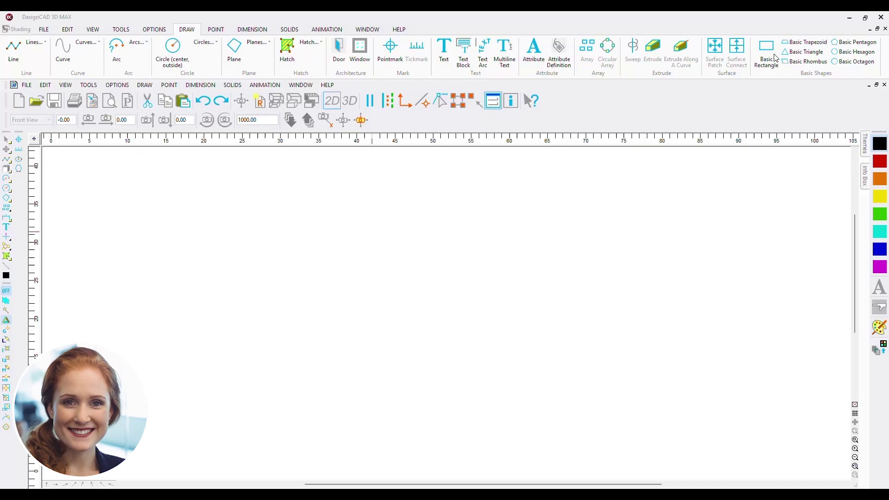
Step: Draw a 10 by 20 rectangle, then a 40 by 20 rectangle sharing its right edge
left_click(766, 49)
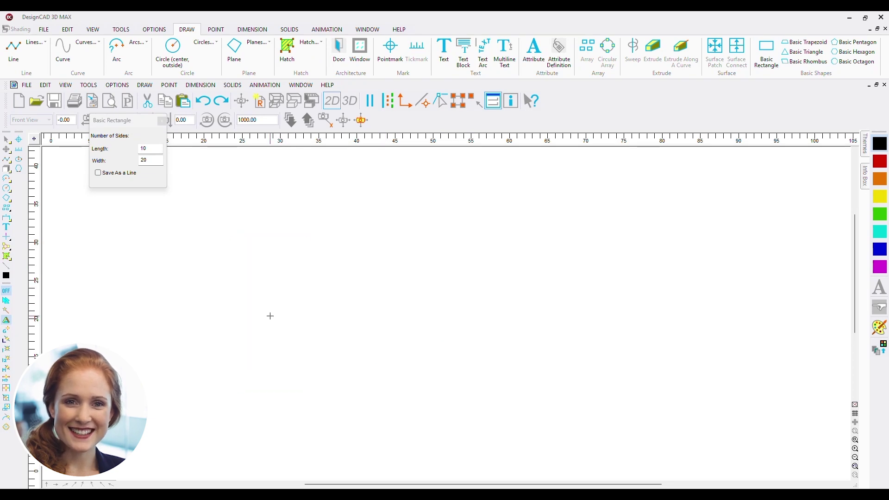
left_click(235, 327)
left_click(766, 49)
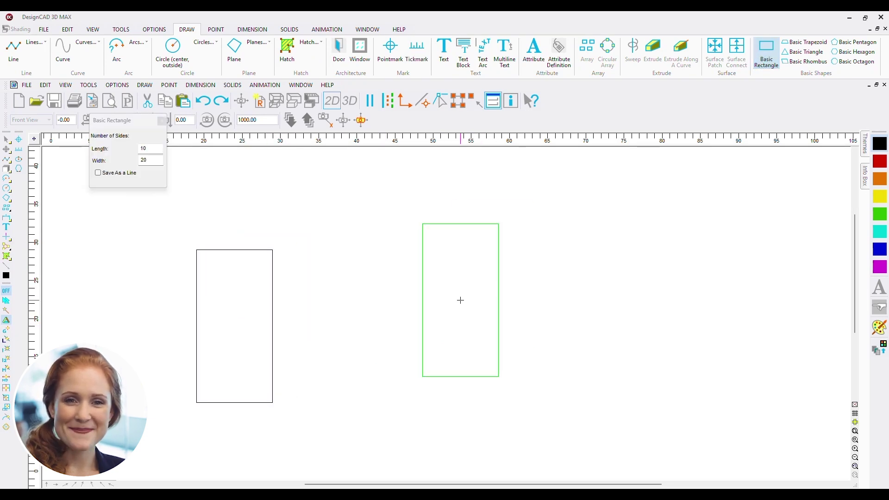
key("Tab")
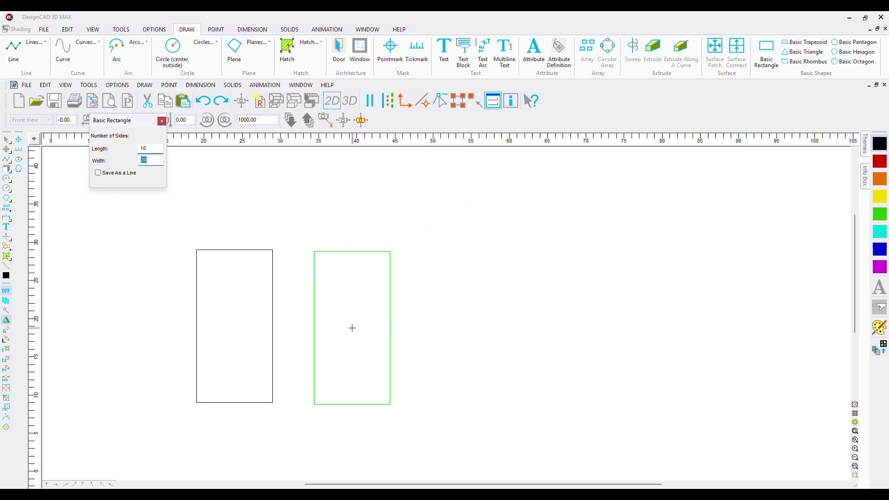
type("40")
key("Tab")
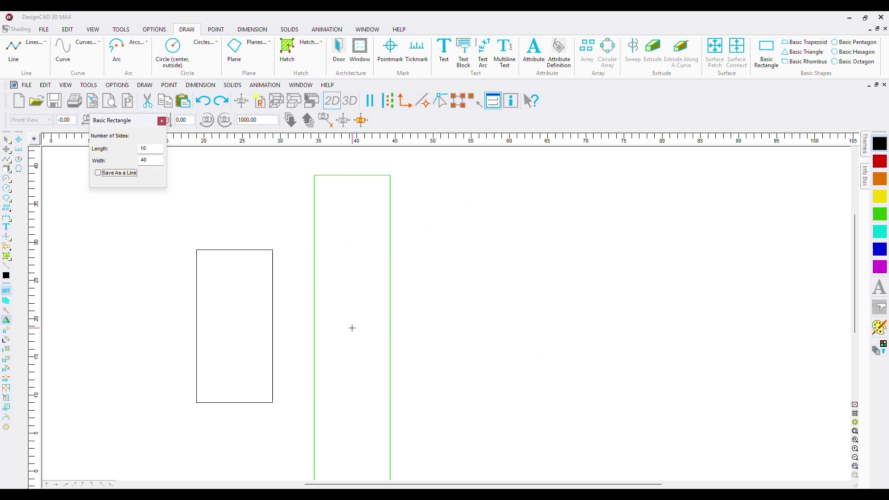
type("20")
key("Tab")
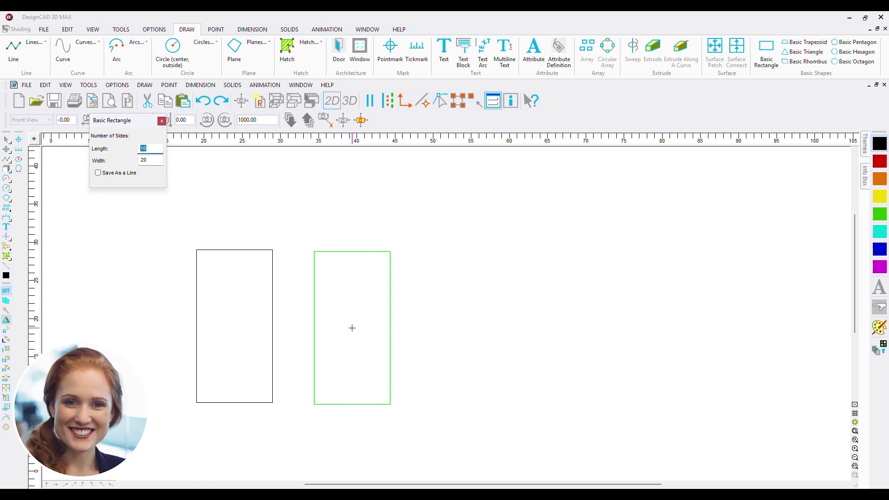
type("40")
key("Tab")
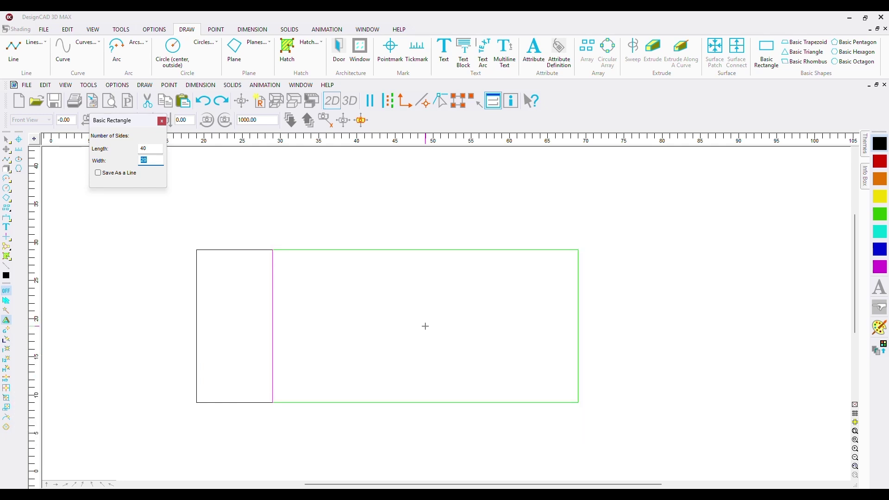
left_click(425, 326)
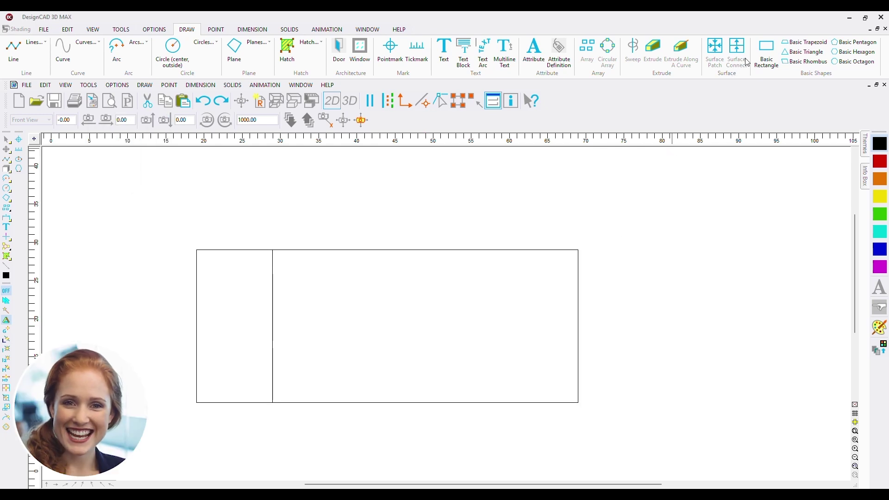
Step: Place a third 10 by 20 rectangle against the wide rectangle's right edge
left_click(761, 53)
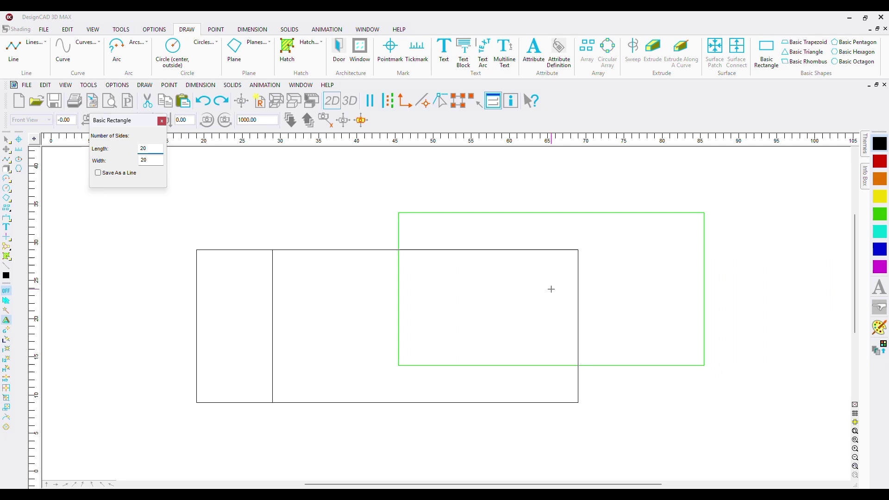
key("Return")
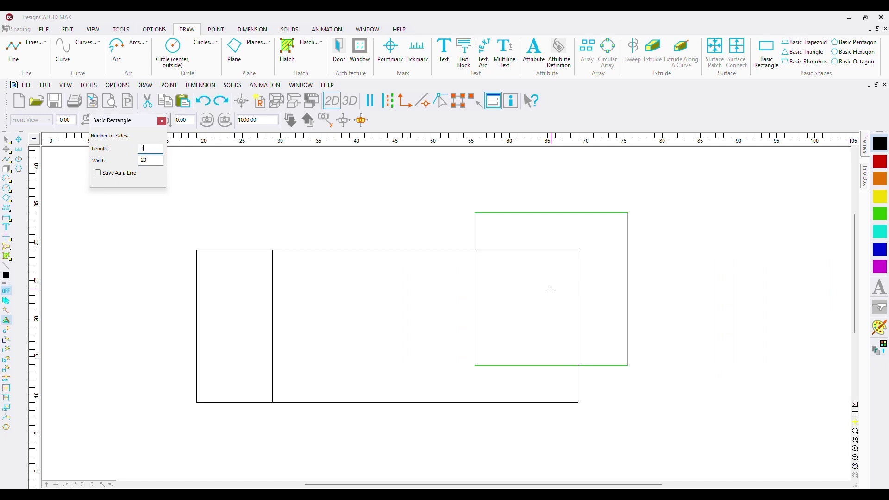
type("10")
key("Return")
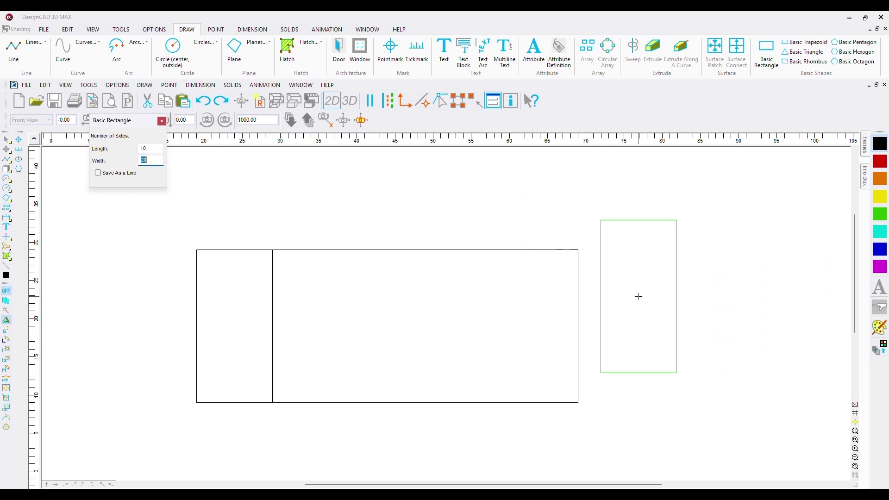
left_click(617, 326)
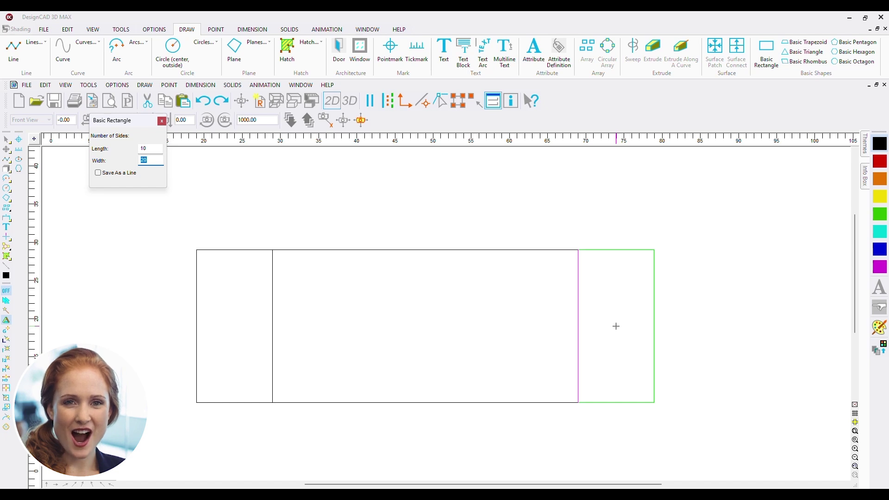
key("Escape")
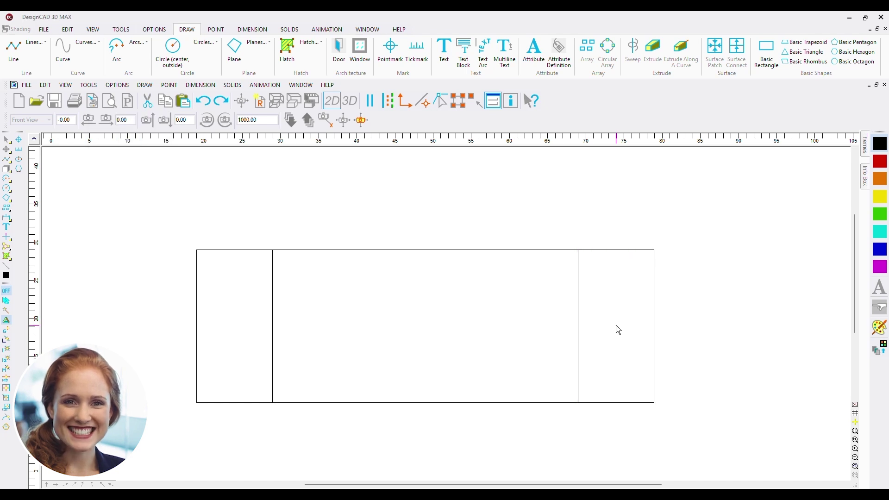
Step: Cap the left and right narrow rectangles with base 10, height 10 triangles
left_click(806, 52)
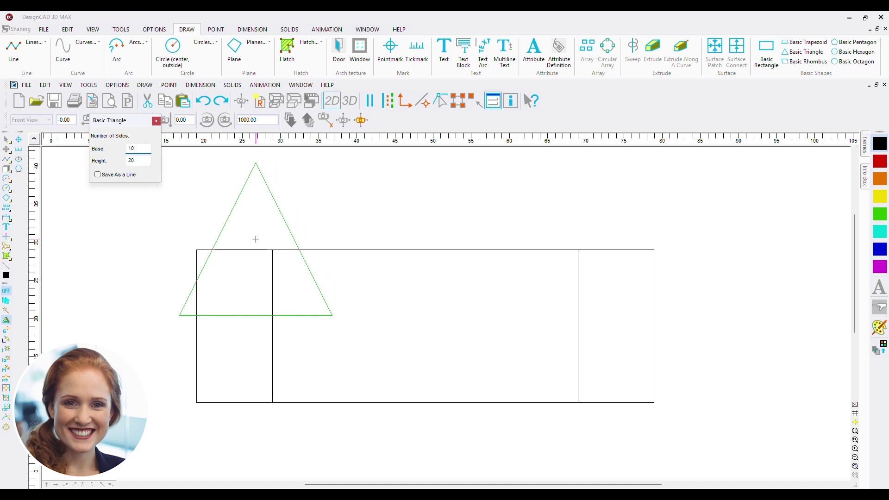
type("10")
key("Tab")
type("10")
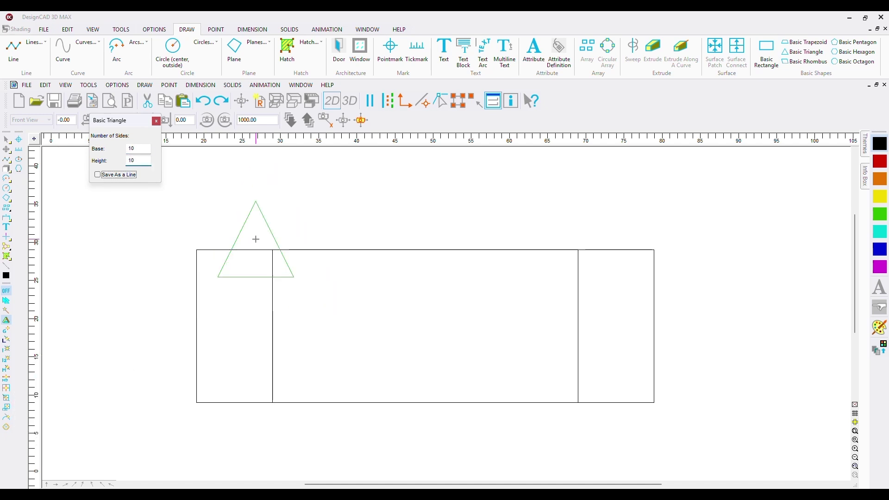
key("Tab")
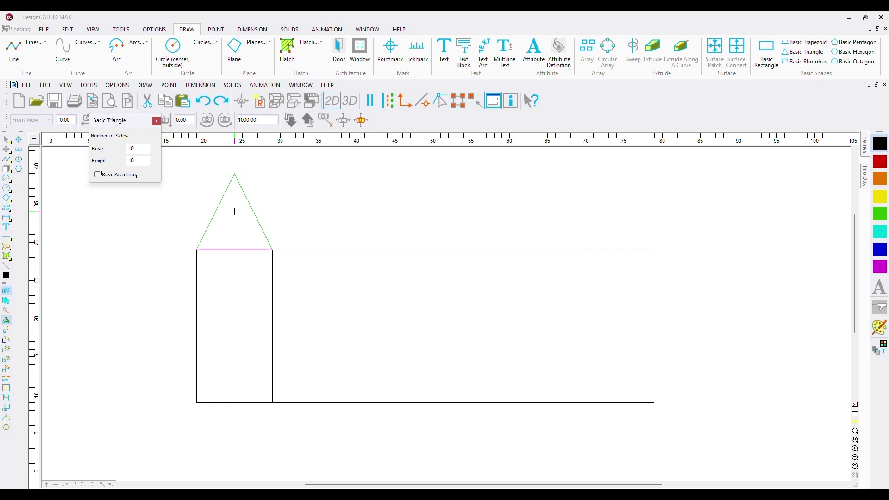
left_click(234, 212)
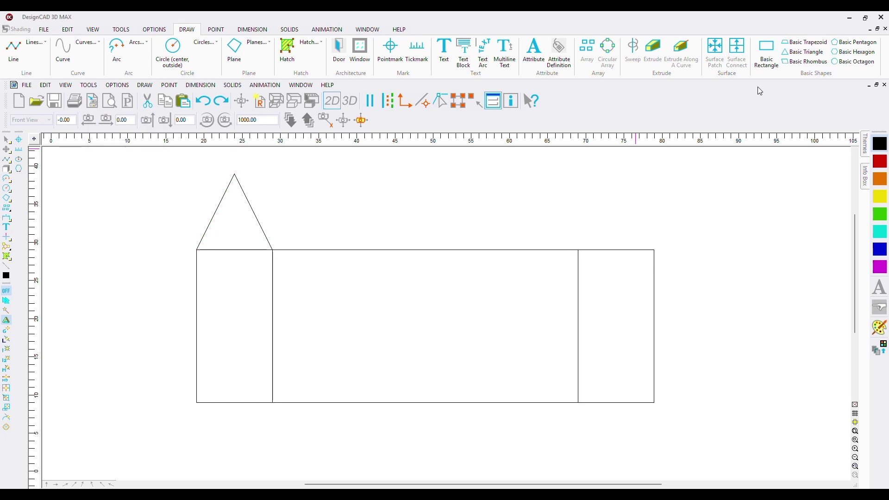
left_click(804, 55)
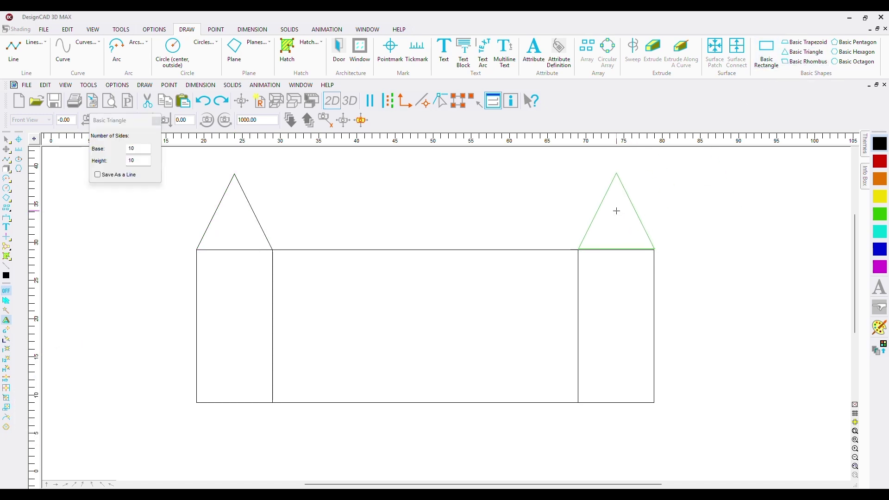
left_click(615, 212)
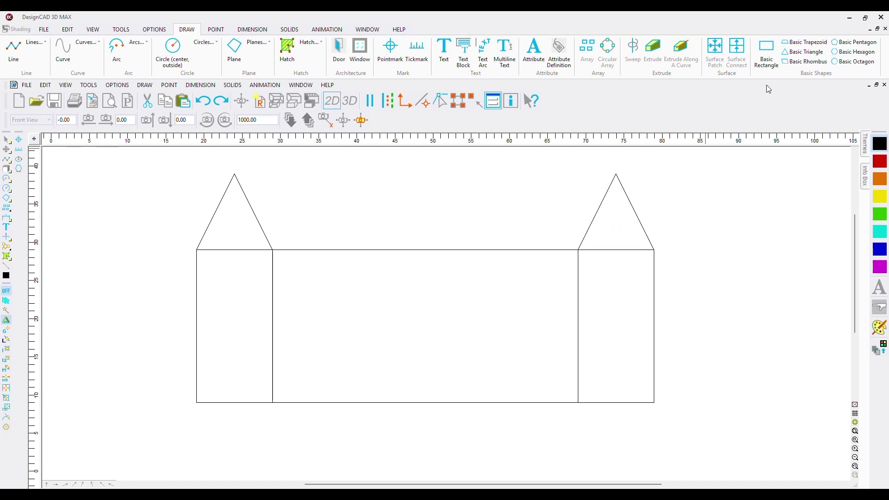
left_click(804, 52)
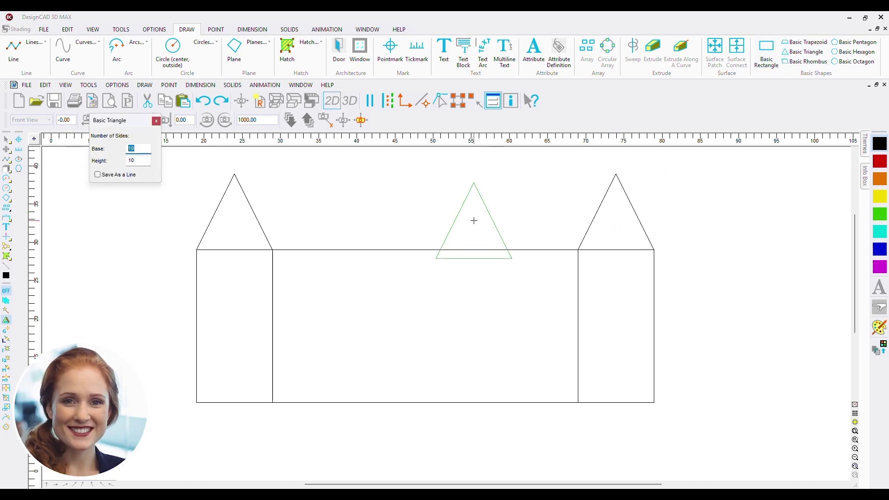
Step: Add a base 40, height 20 triangle atop the wide middle rectangle
type("40")
key("Tab")
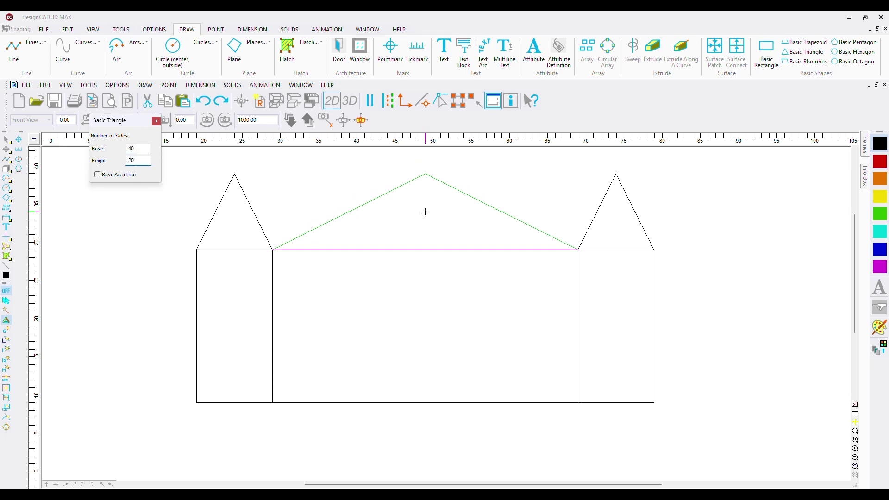
key("Tab")
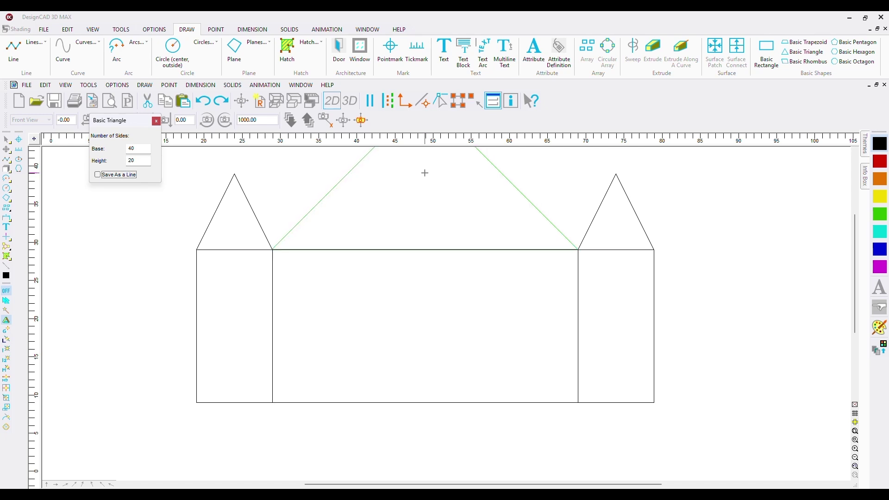
left_click(424, 174)
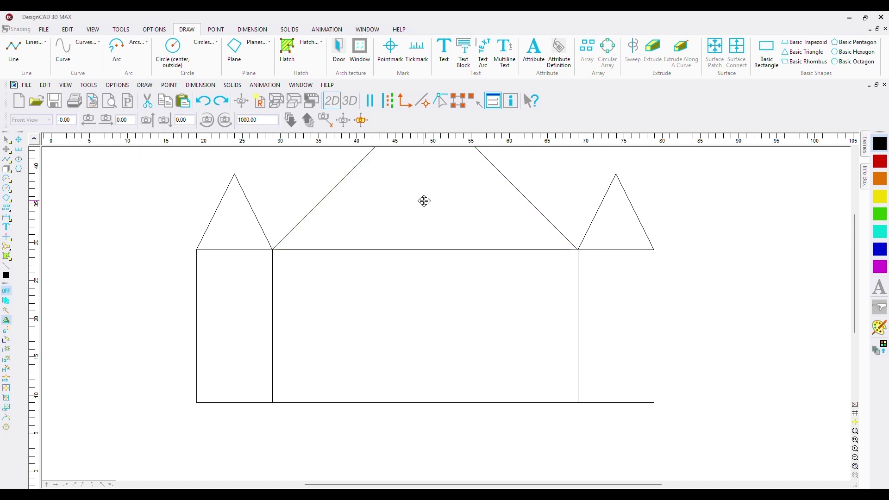
middle_click_drag(423, 200, 420, 257)
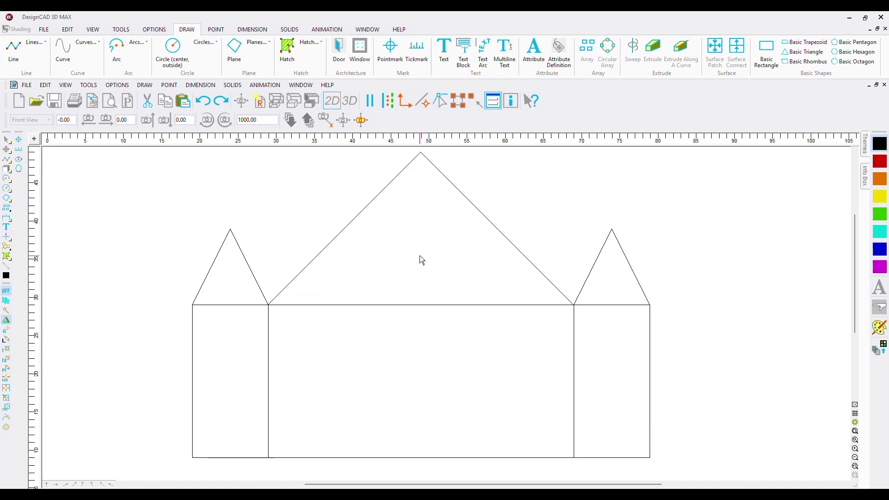
scroll(422, 255, "down", 1)
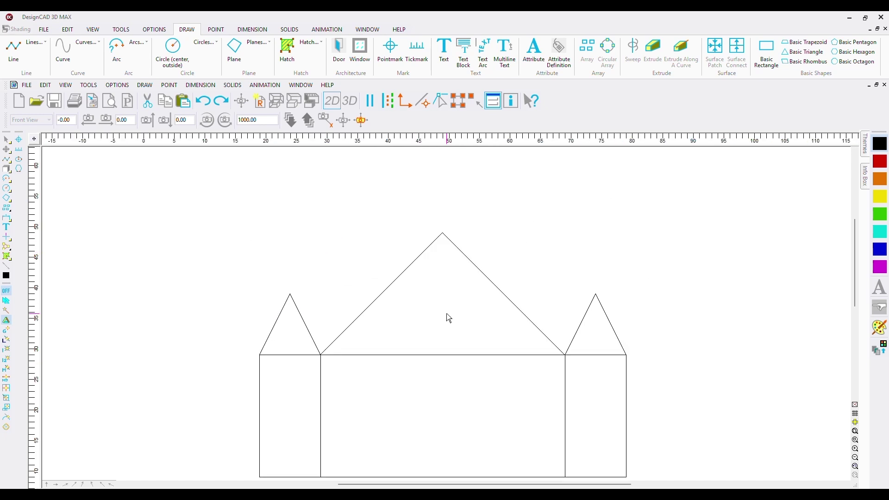
middle_click_drag(444, 316, 427, 242)
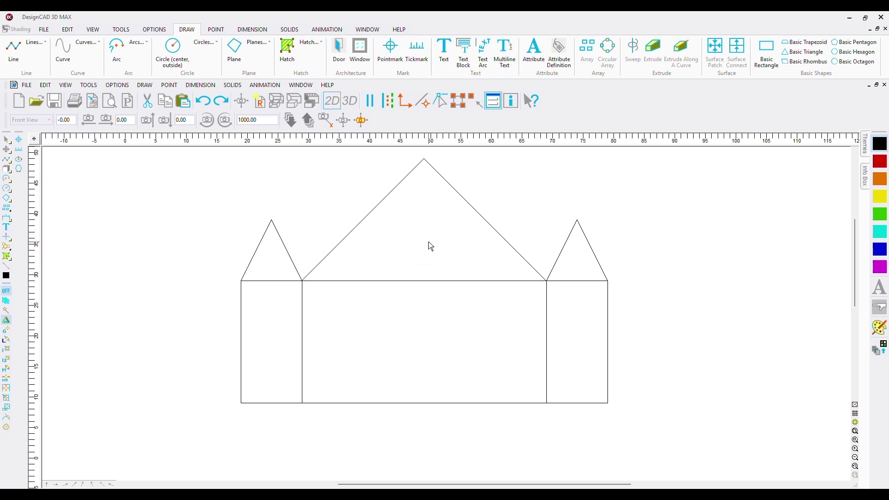
Step: Set the basic trapezoid to top 10, bottom 20 and height 5
left_click(820, 43)
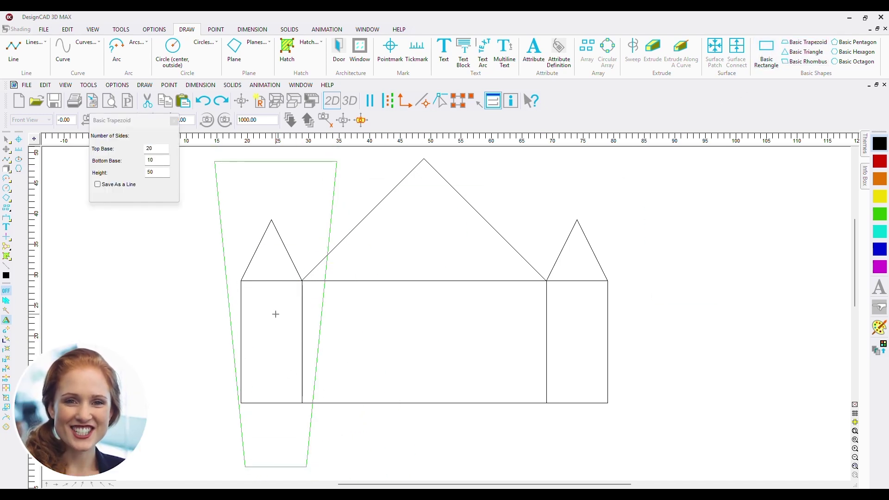
key("Tab")
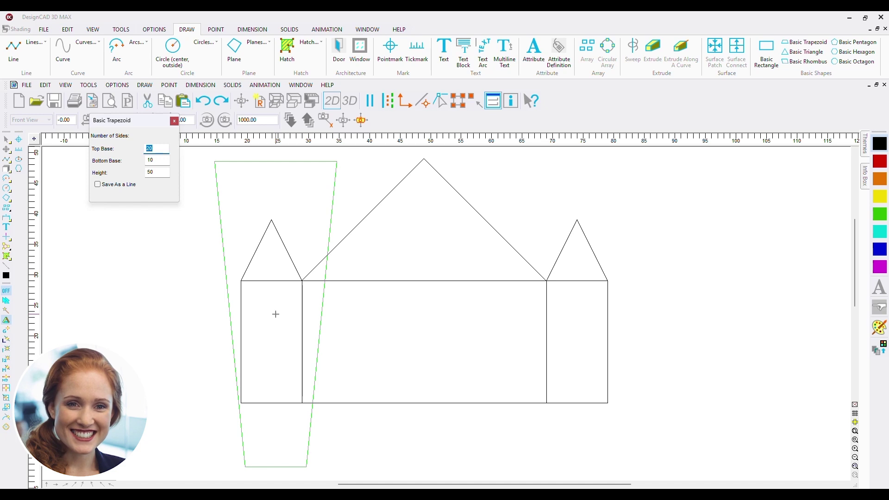
type("10")
key("Tab")
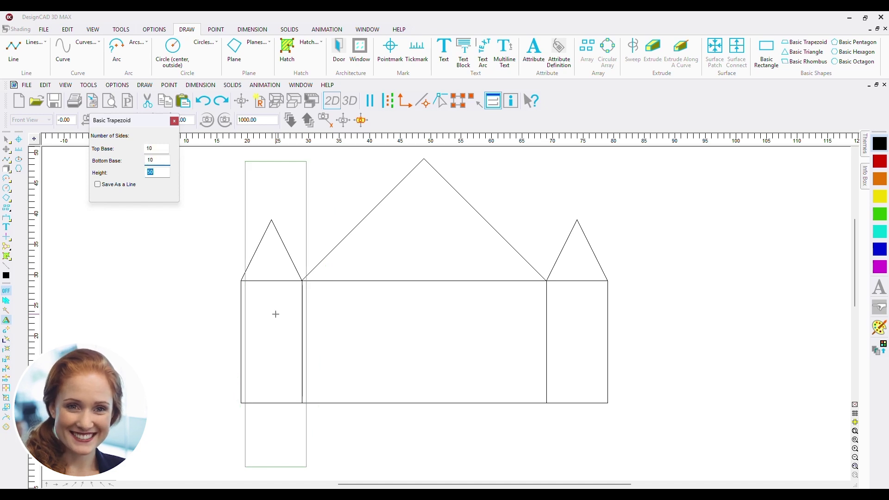
key("Tab")
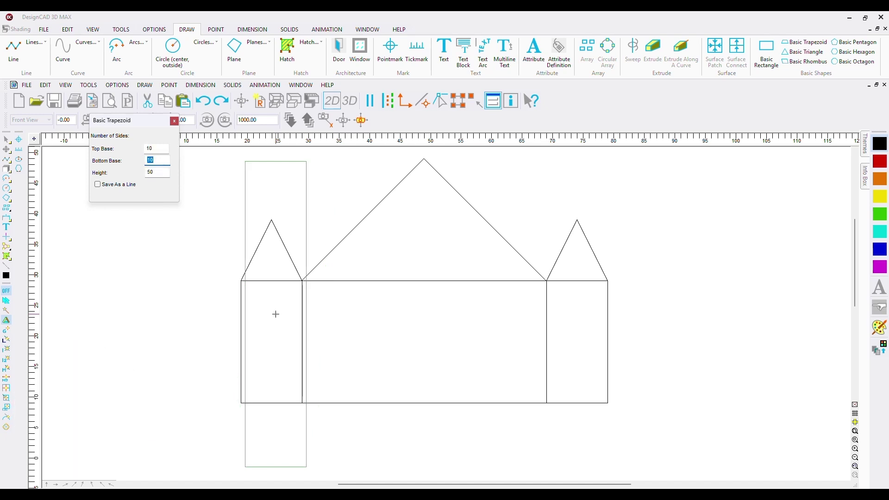
type("20")
key("Tab")
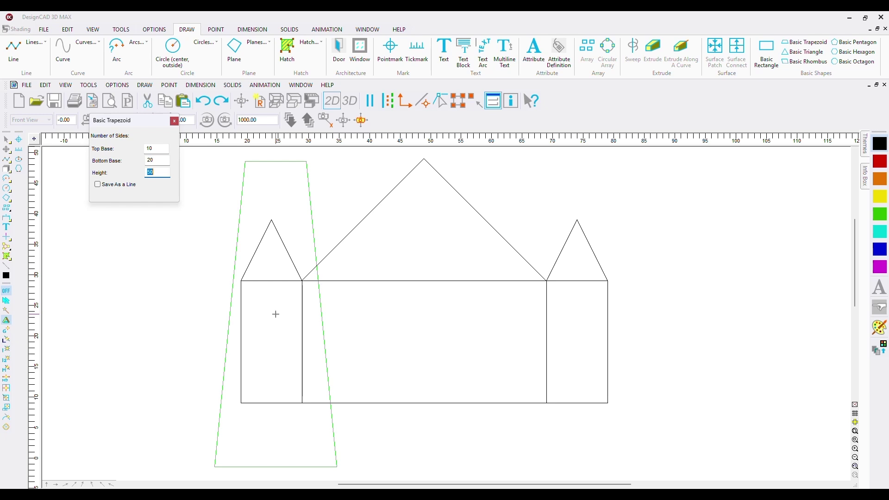
type("5")
key("Tab")
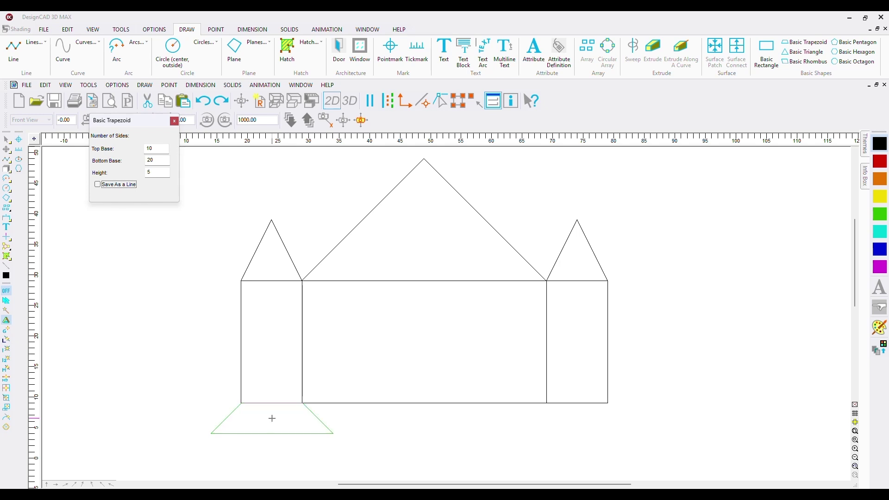
Step: Place trapezoid bases under the left and right towers
left_click(272, 418)
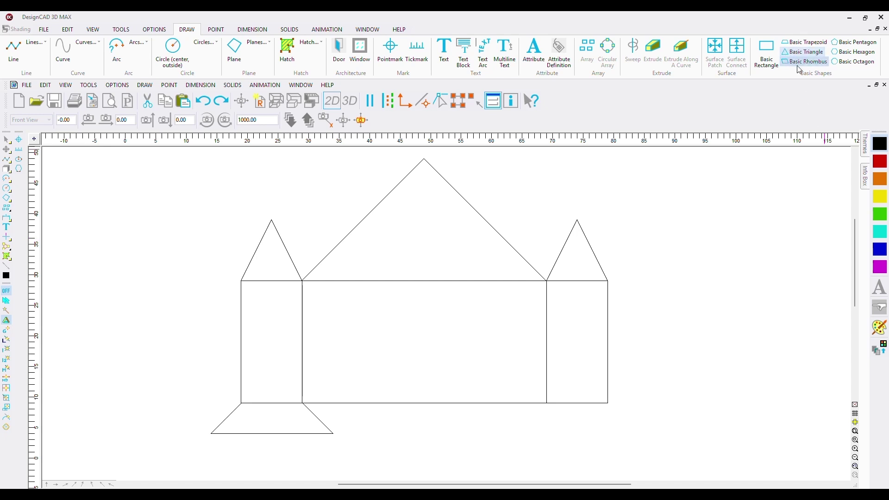
left_click(805, 42)
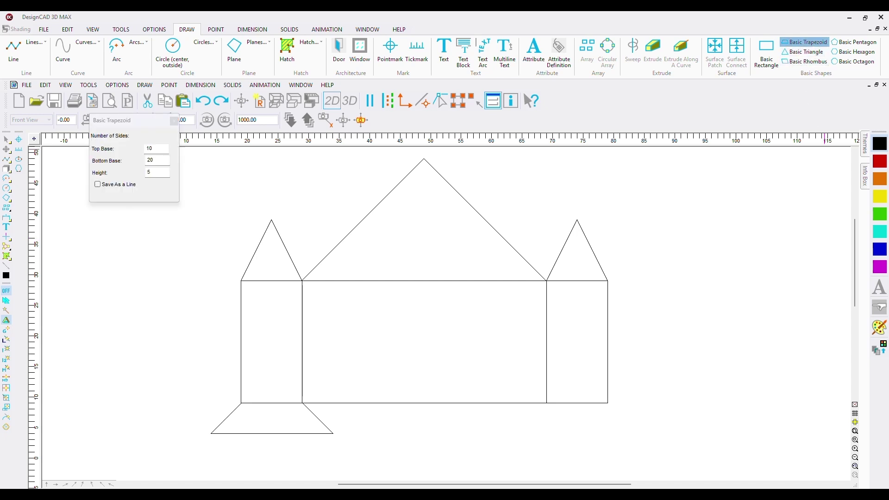
left_click(577, 418)
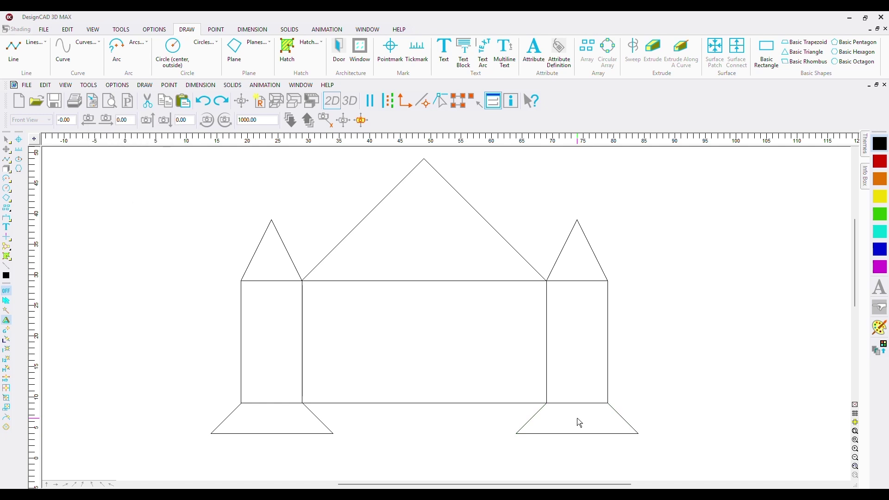
left_click(766, 49)
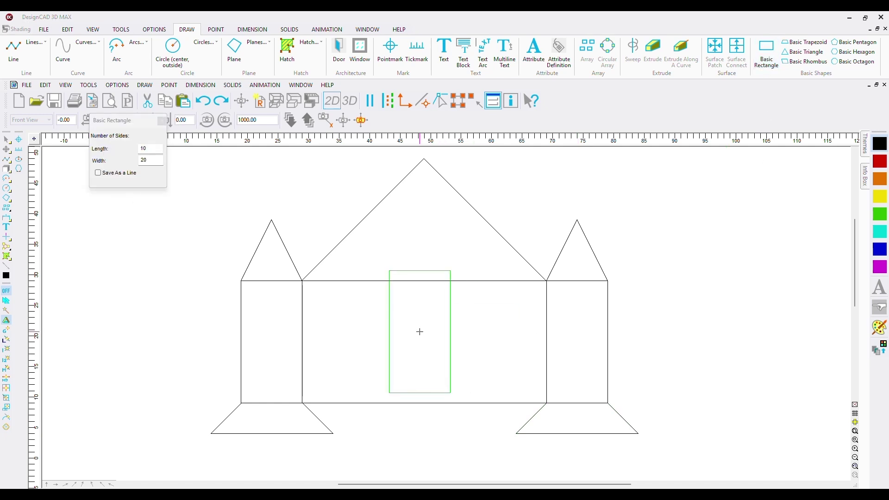
Step: Place a 20 by 10 door rectangle at the main wall's bottom centre
type("10")
key("Tab")
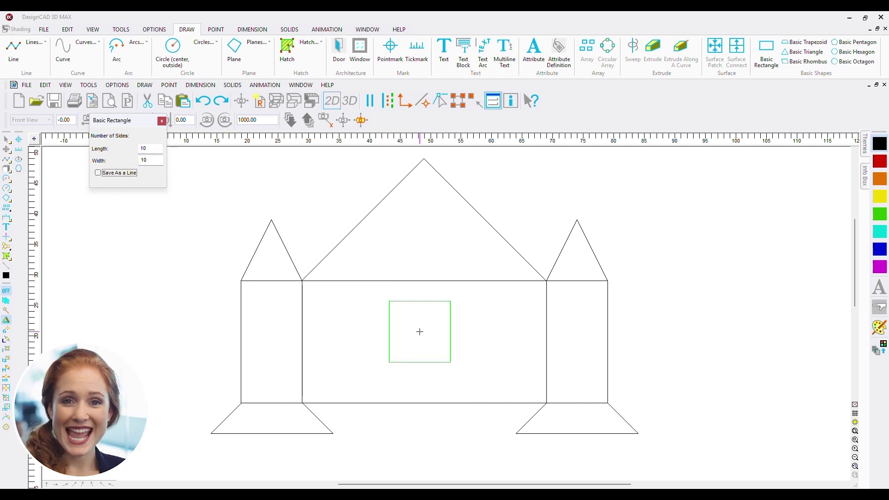
key("Tab")
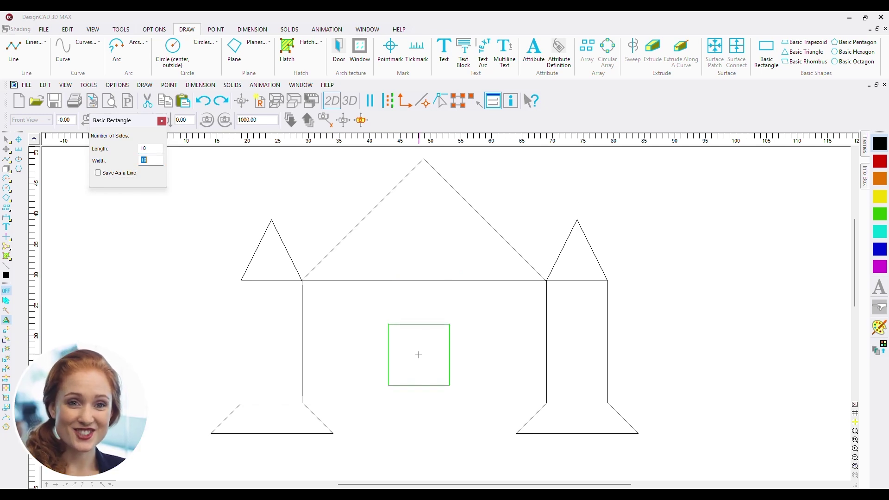
type("20")
key("Tab")
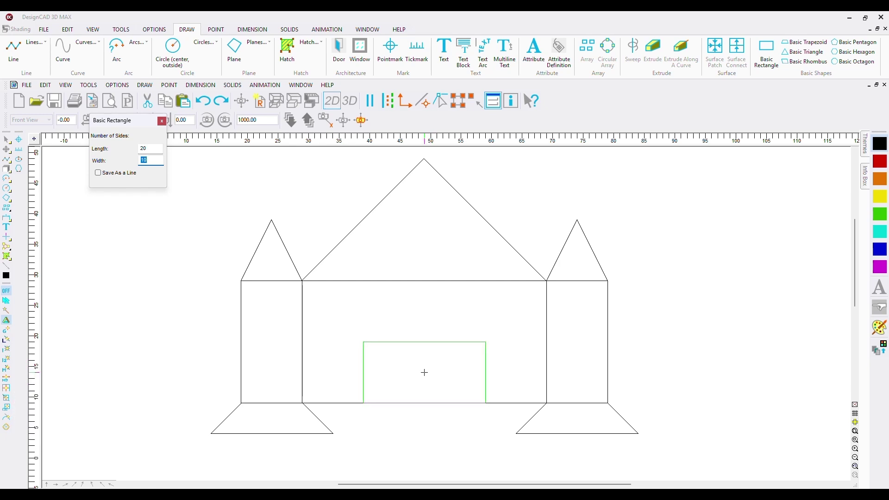
left_click(425, 372)
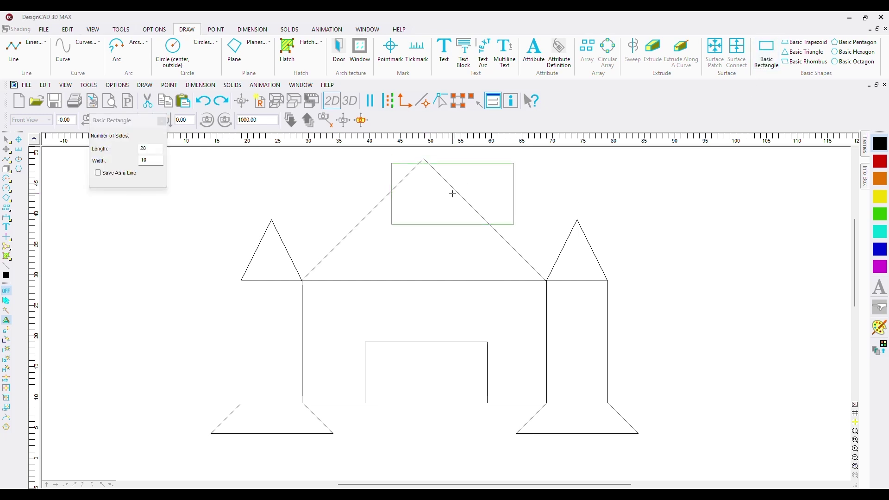
Step: Add a 10 by 10 square centred inside the door
type("10")
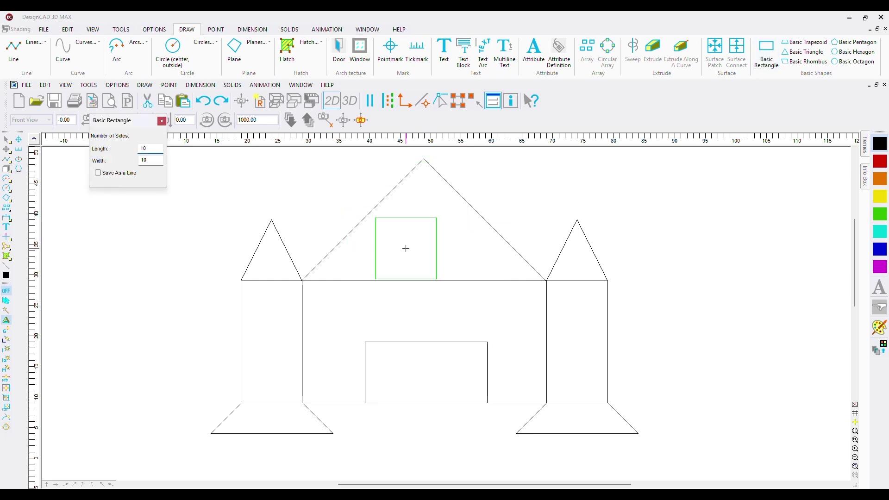
key("Tab")
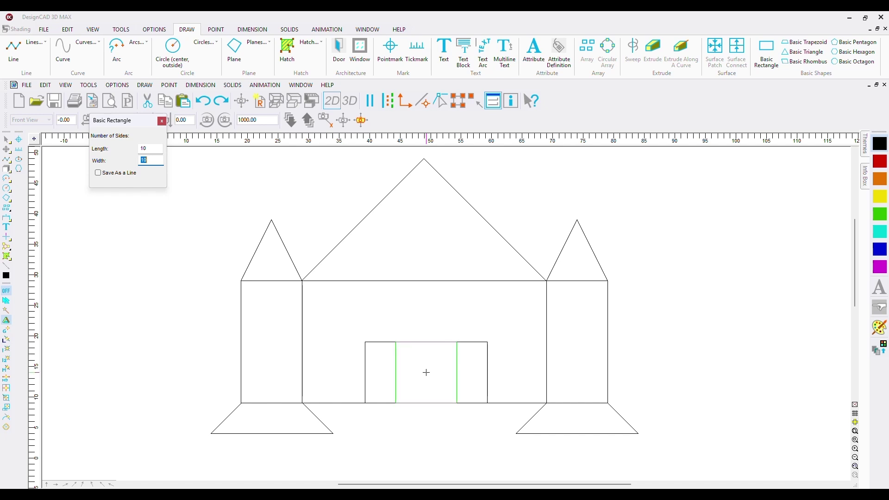
left_click(426, 372)
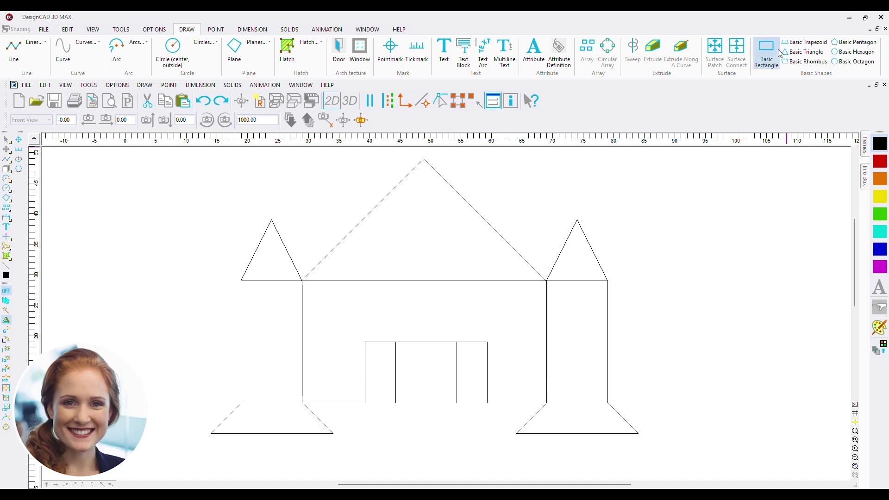
Step: Place size-2 pentagons in both tower roofs
left_click(851, 45)
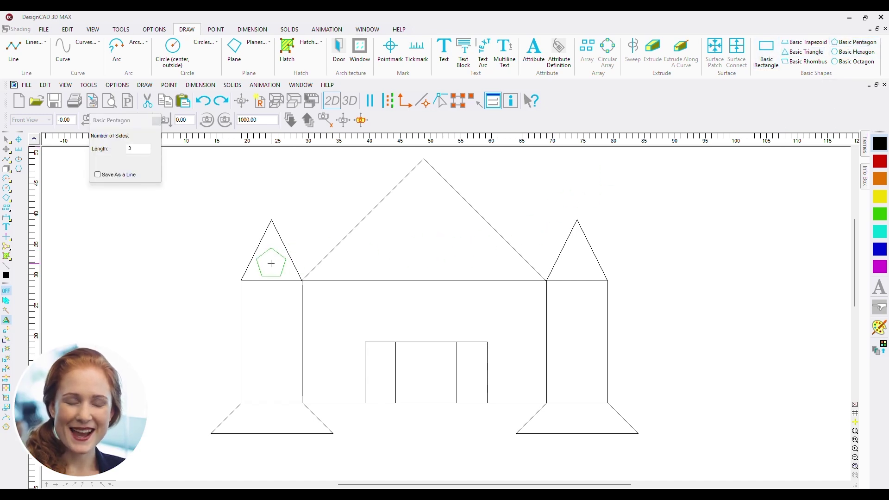
type("2")
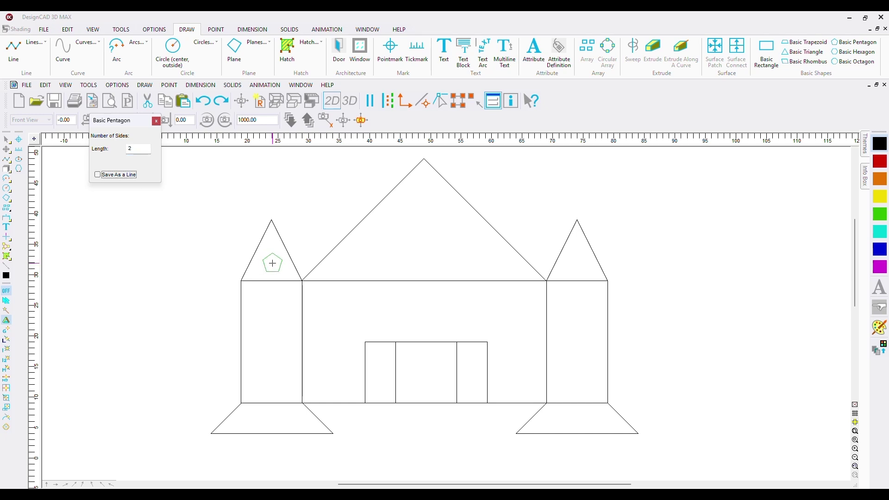
left_click(273, 263)
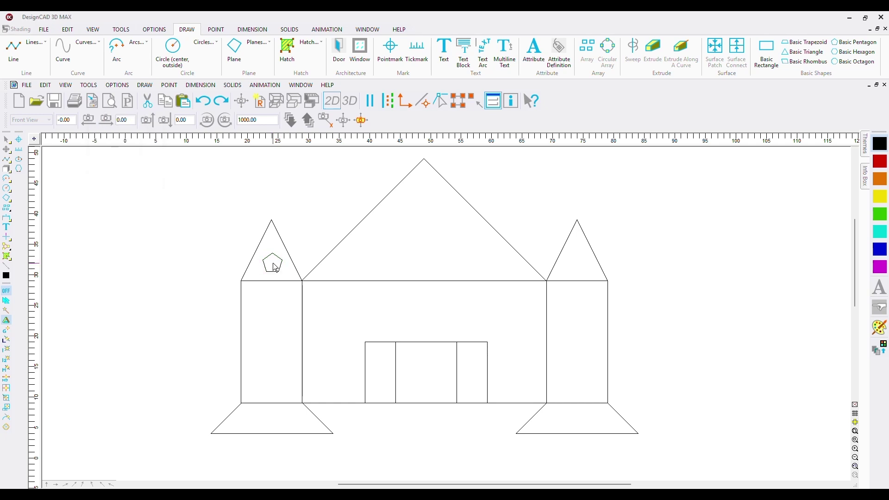
left_click(852, 43)
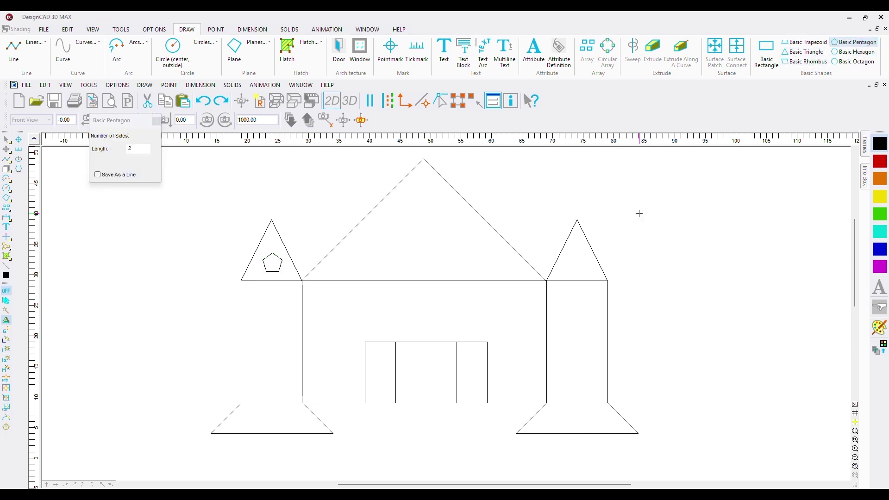
left_click(577, 264)
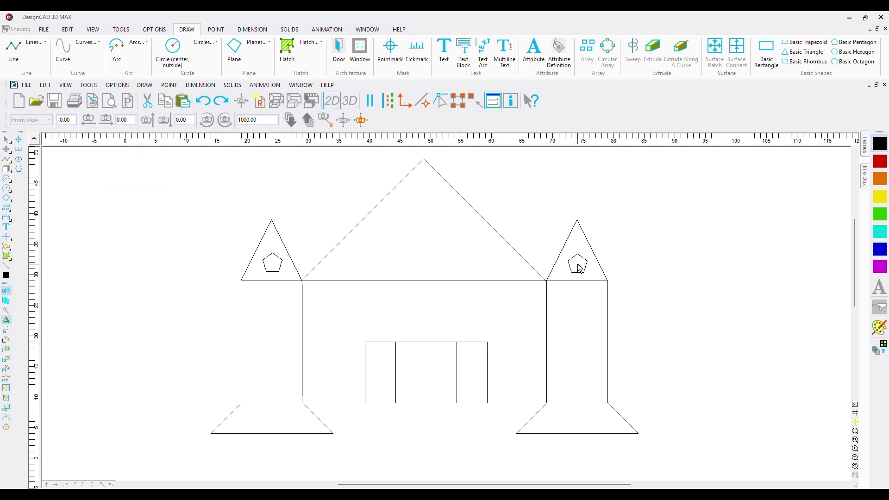
Step: Add three hexagons to the main roof: left side, right side and near the peak
left_click(853, 52)
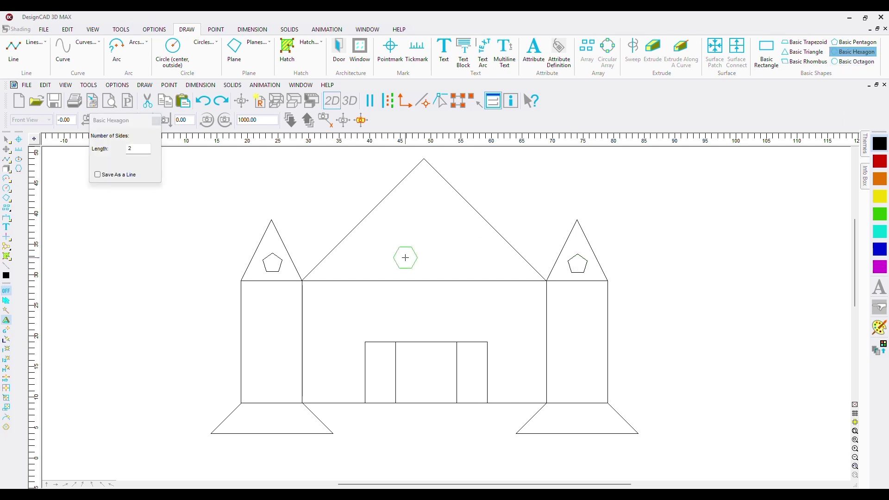
left_click(356, 261)
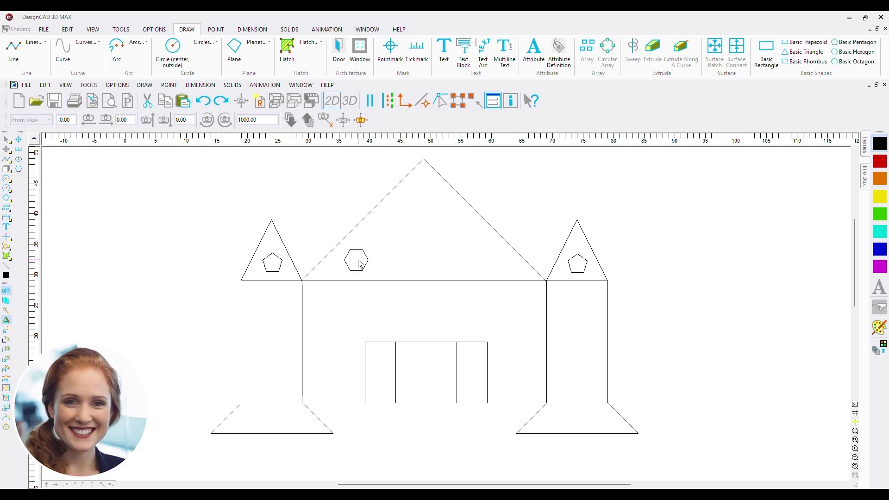
left_click(853, 52)
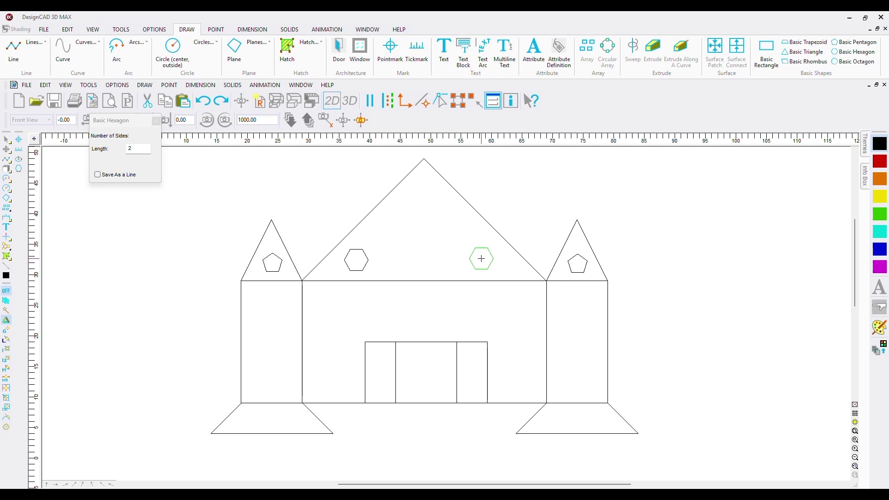
left_click(481, 258)
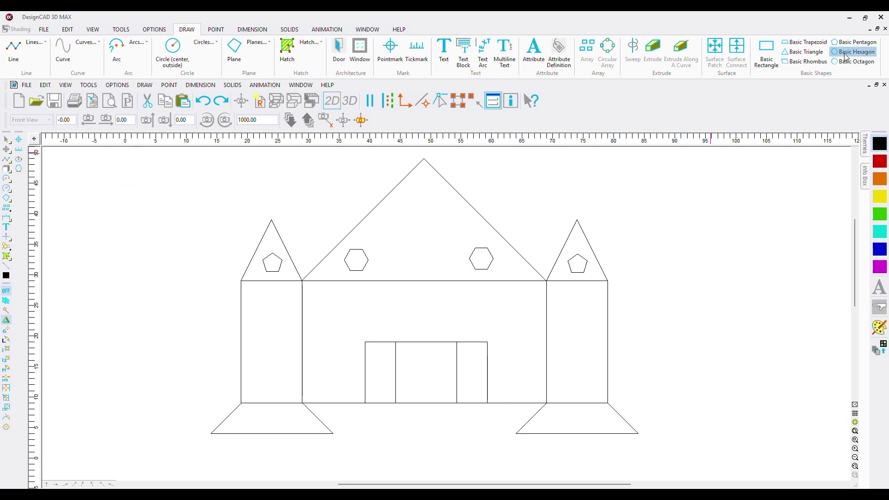
left_click(422, 196)
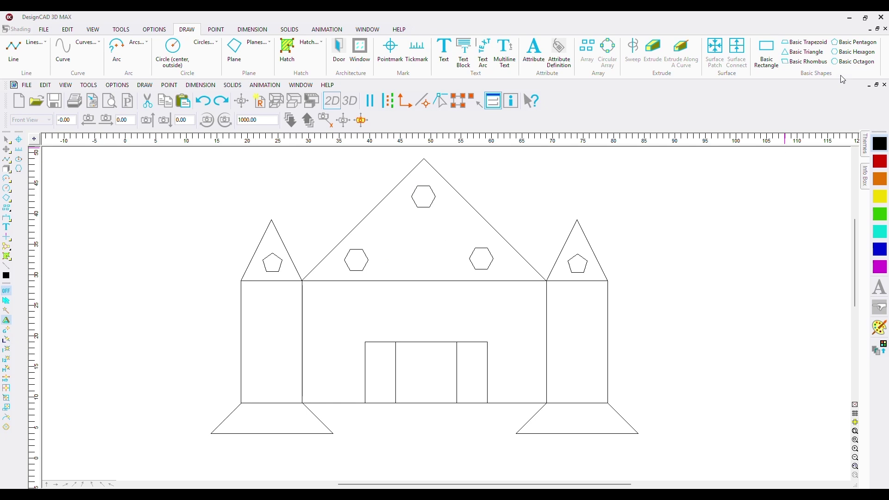
left_click(853, 62)
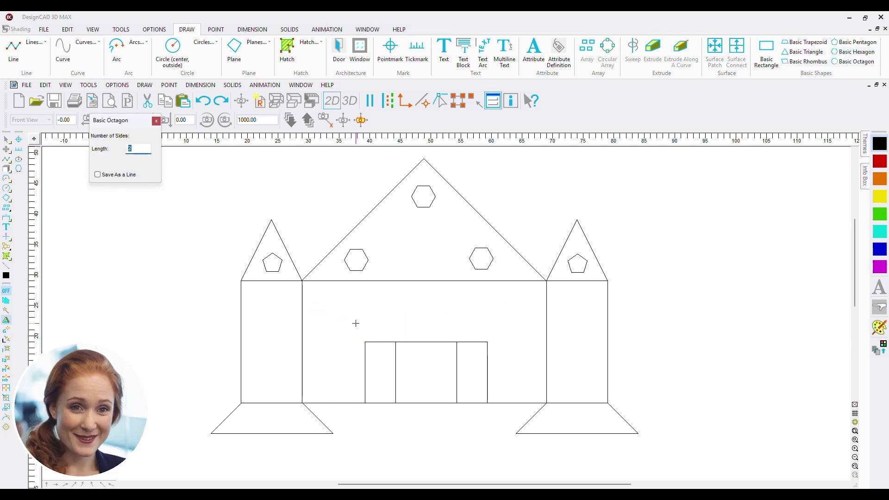
Step: Place a size-2 octagon in the door's centre square and size-1 octagons in both side panels
left_click(425, 370)
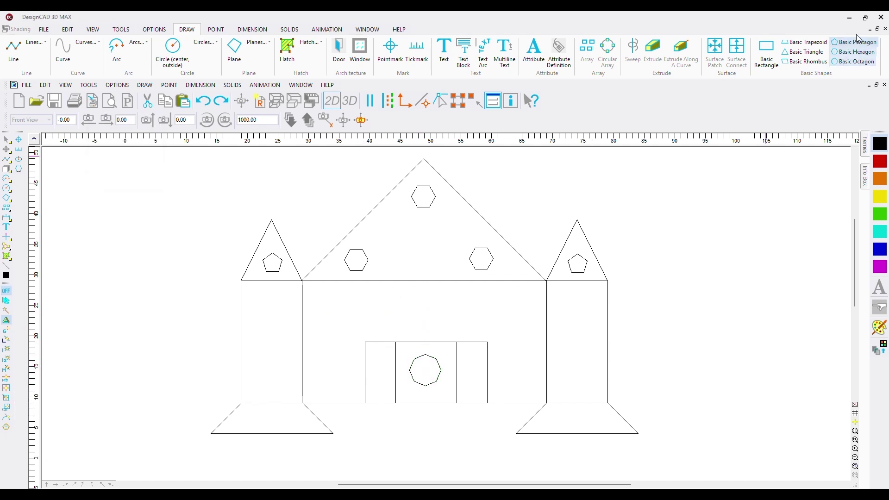
left_click(852, 62)
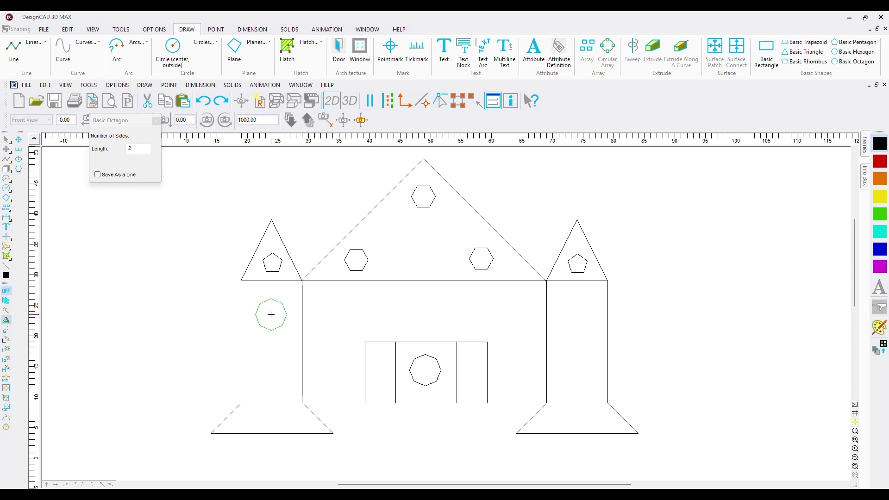
key("Tab")
key("Tab")
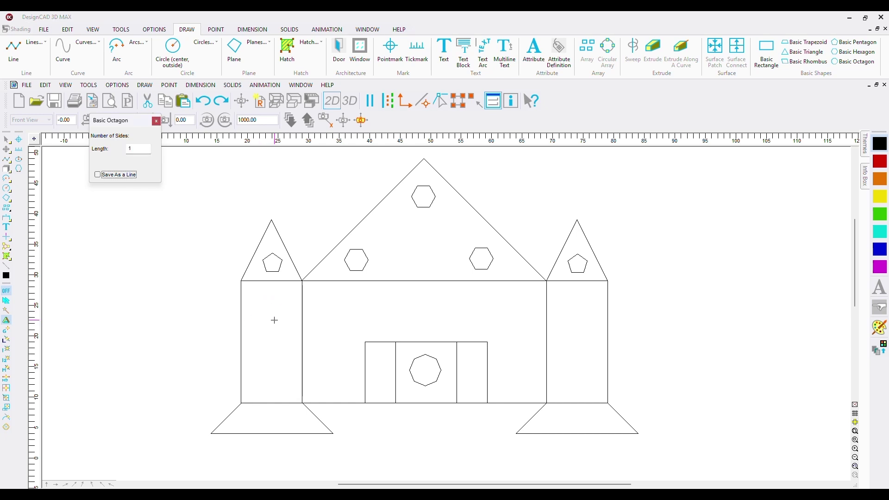
left_click(381, 372)
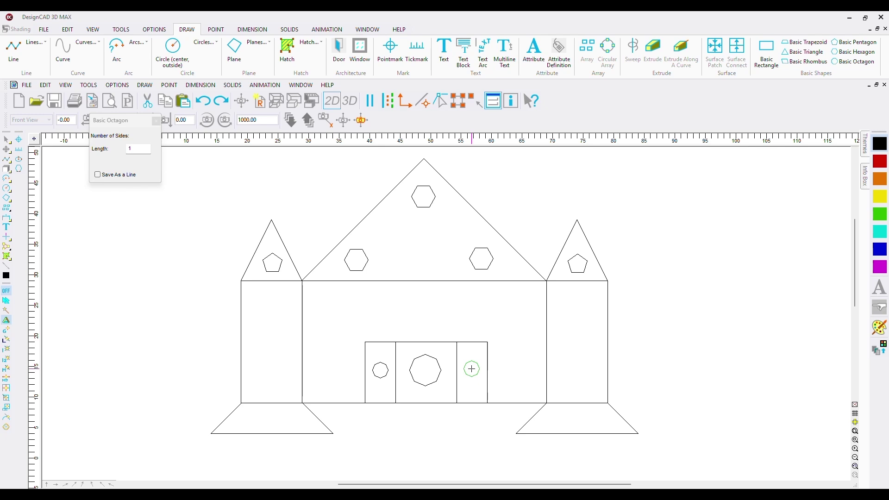
left_click(471, 369)
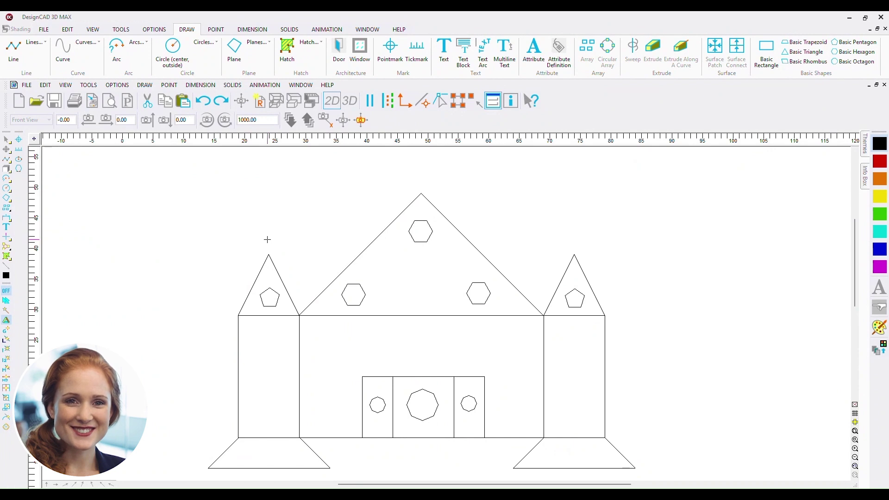
Step: Draw vertical flagpole lines rising from both tower peaks
left_click(268, 254)
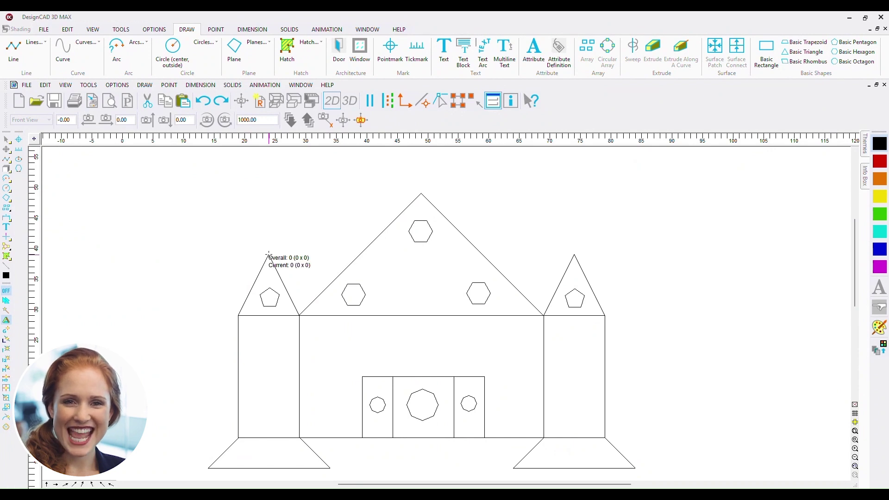
left_click(269, 200)
right_click(268, 200)
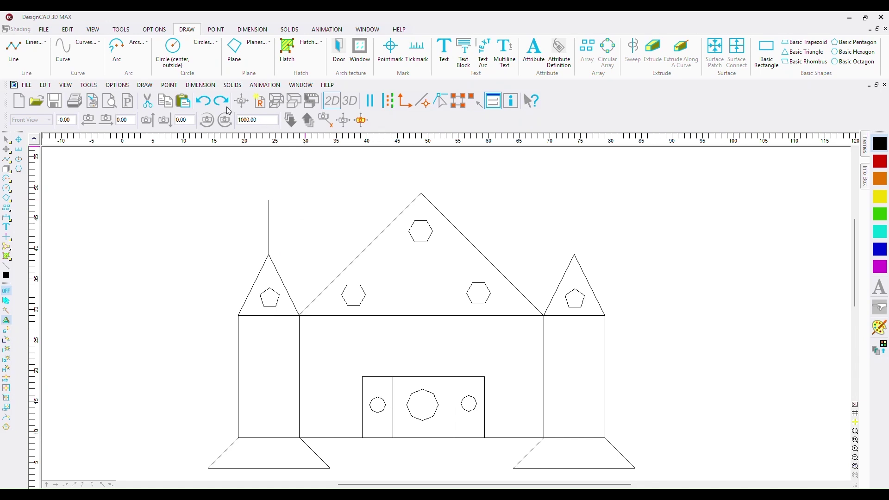
left_click(574, 255)
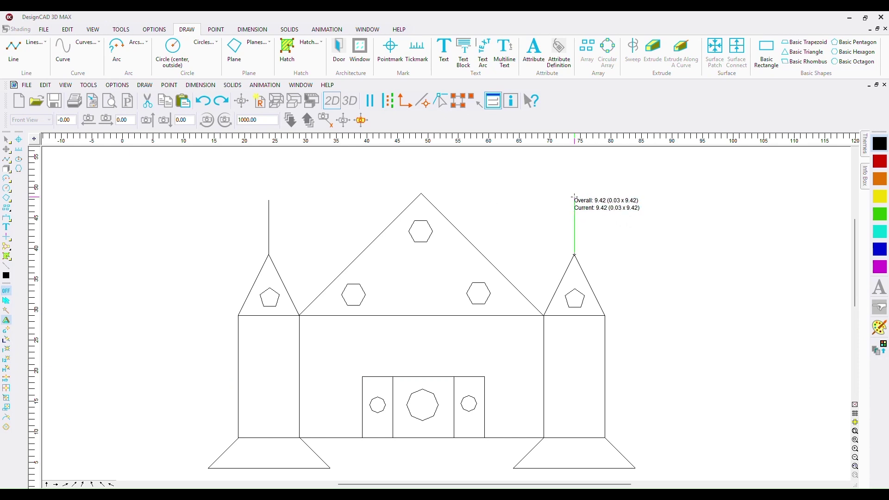
left_click(574, 197)
Step: Add 3 by 2 rectangular flags to the left and right flagpoles
left_click(766, 51)
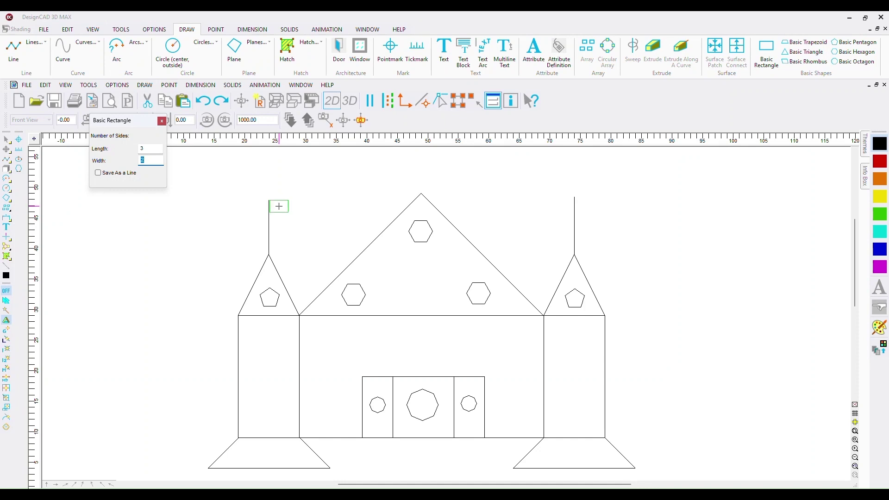
left_click(278, 206)
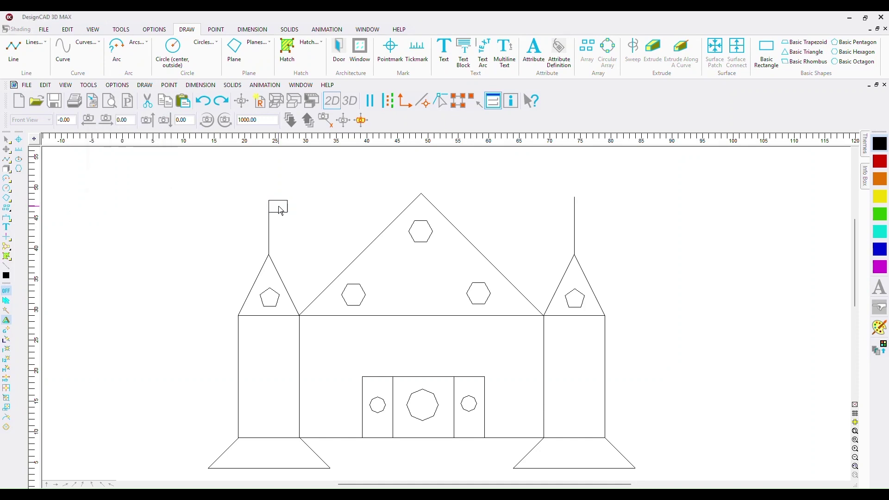
left_click(771, 58)
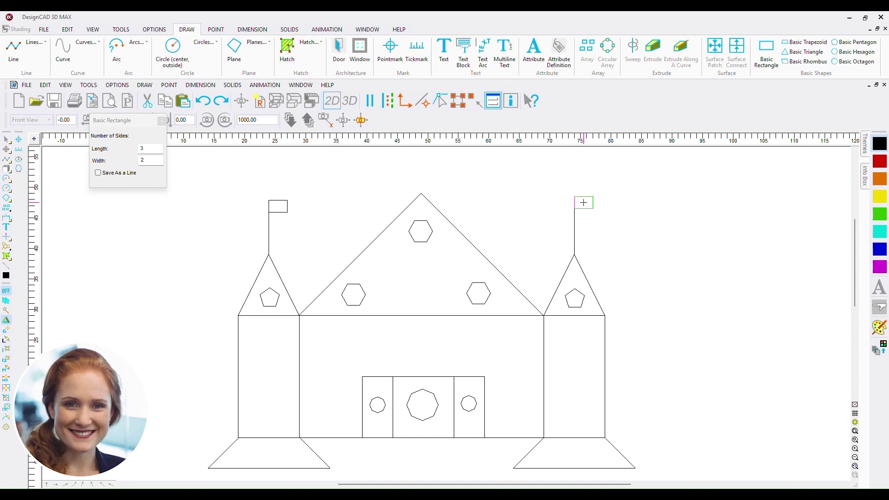
left_click(584, 203)
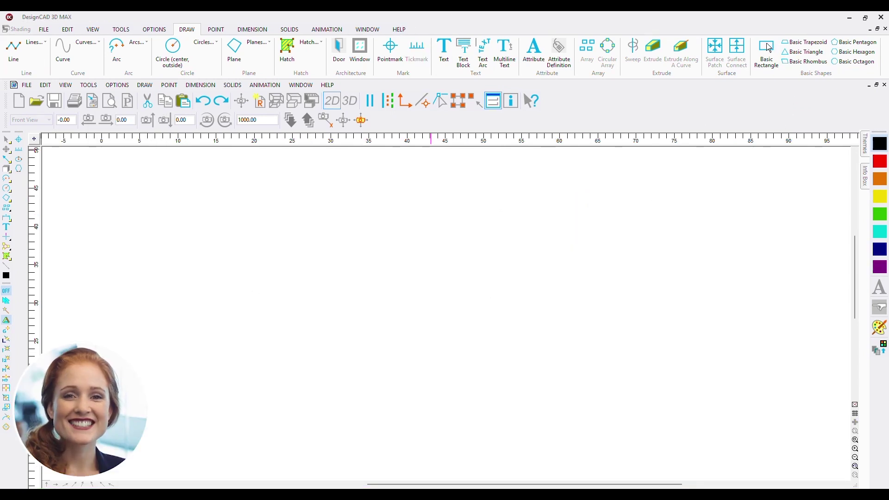
Step: Place a 10 by 5 rectangle near the top centre of the page
left_click(767, 52)
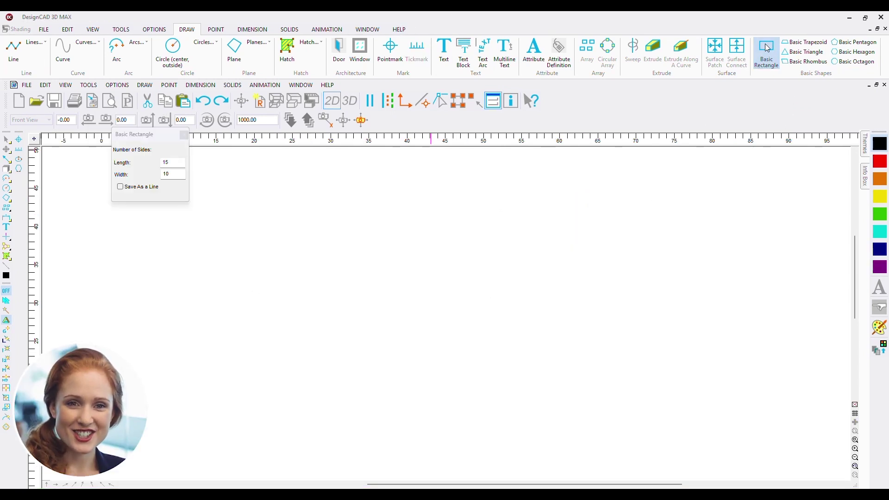
key("Tab")
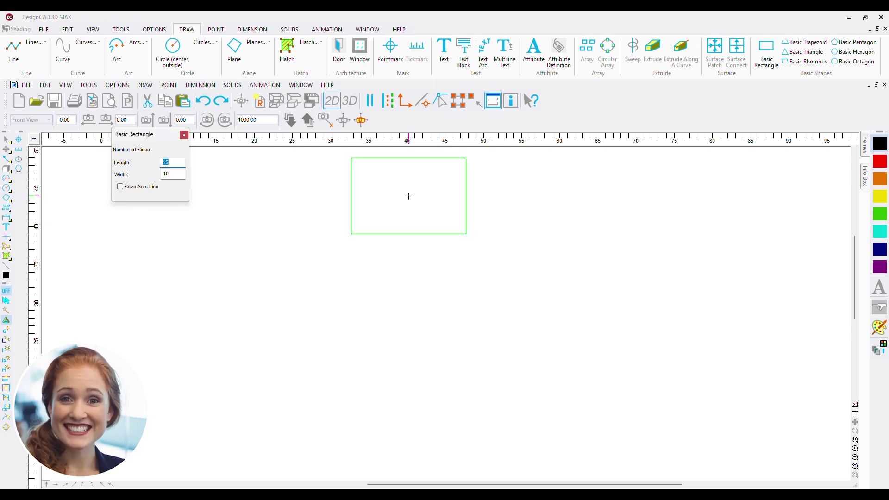
type("10")
key("Tab")
type("5")
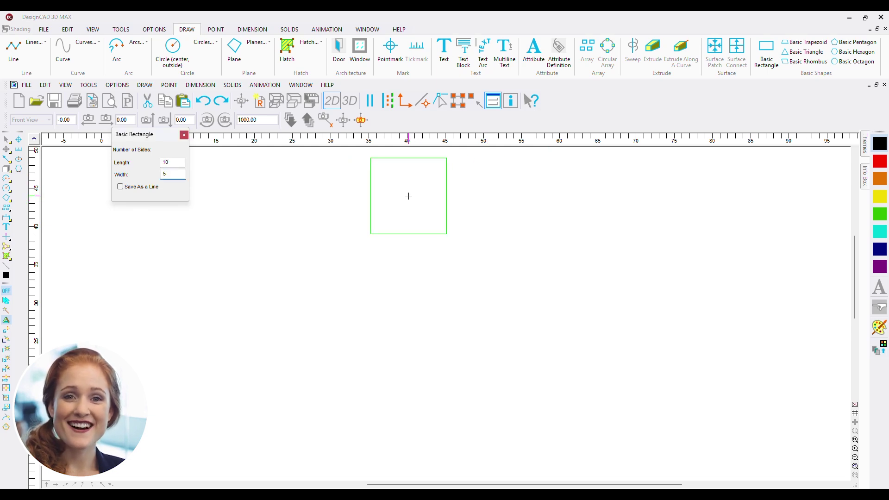
key("Tab")
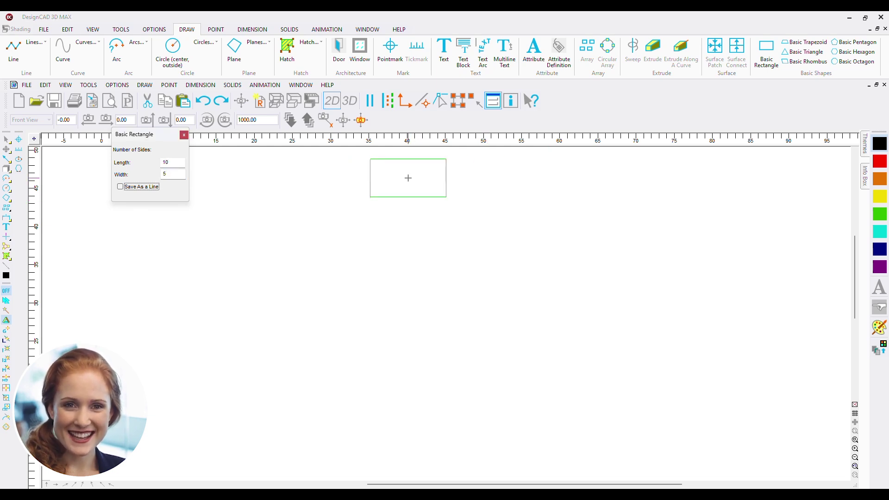
left_click(408, 178)
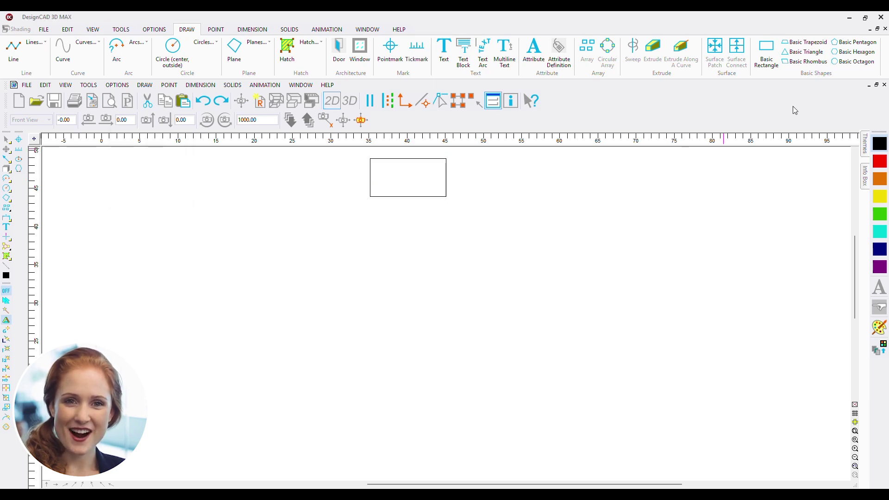
Step: Draw a downward arrow from the rectangle's bottom edge
left_click(35, 42)
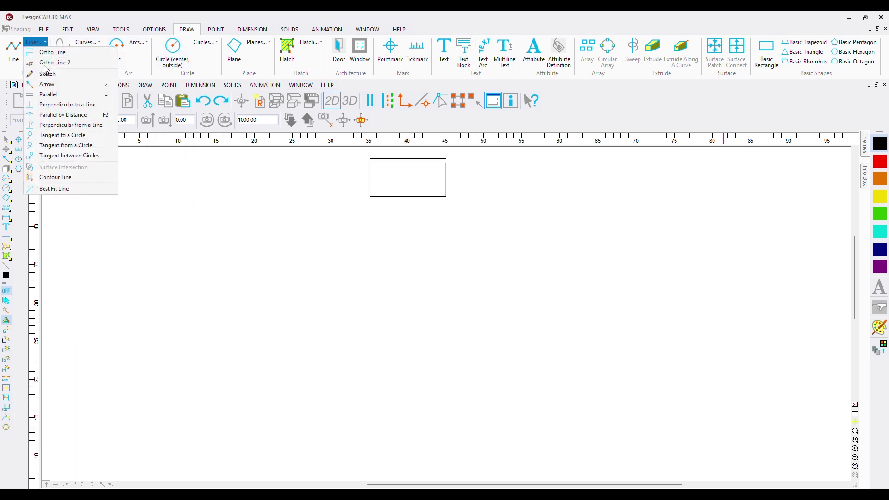
left_click(48, 87)
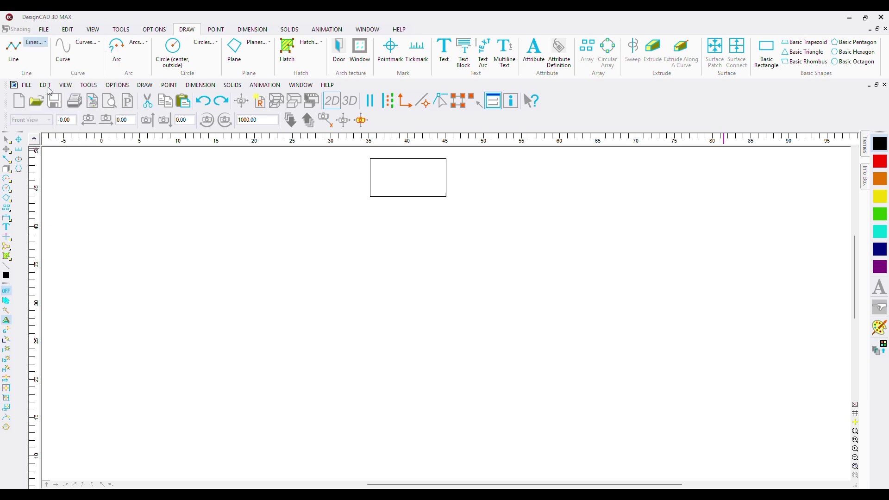
left_click(408, 197)
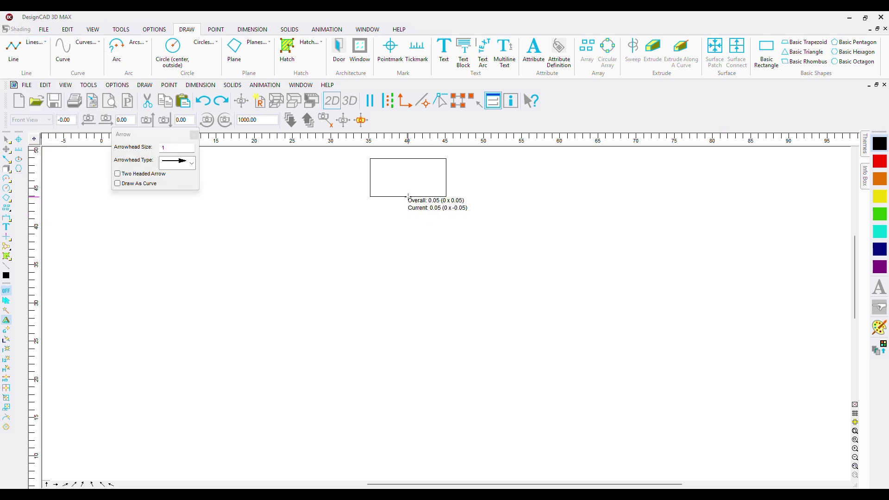
left_click(408, 233)
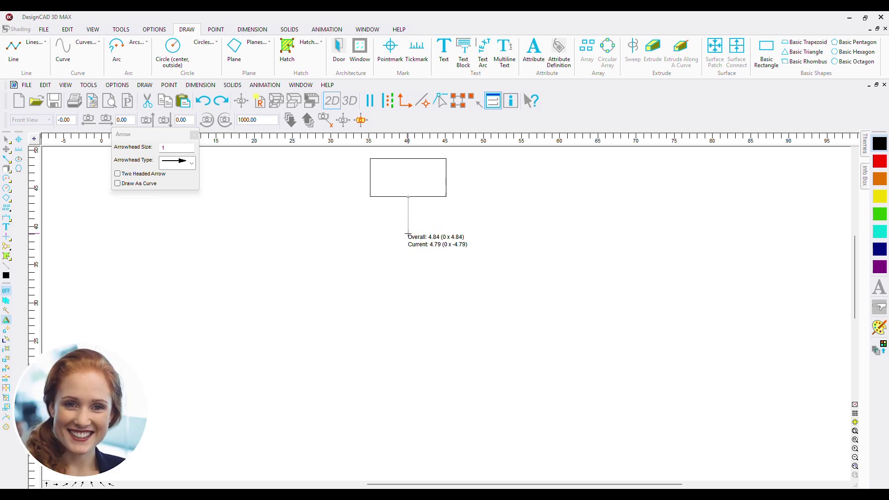
key("Return")
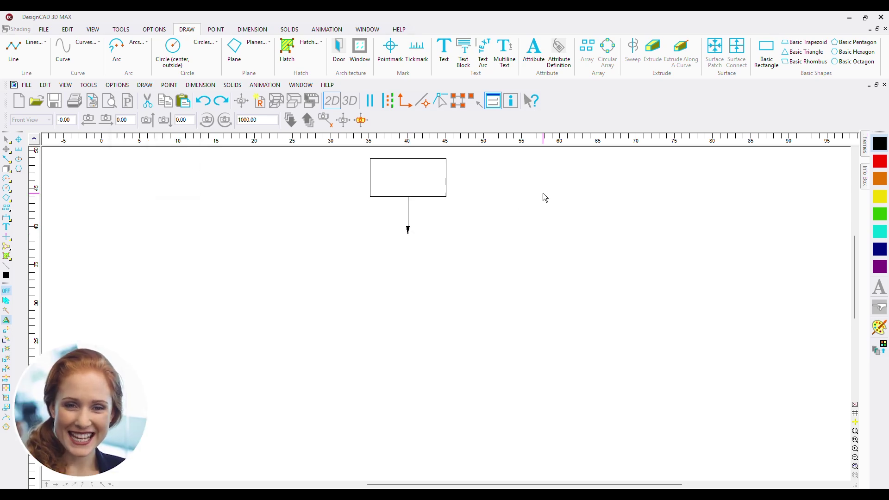
Step: Place a base-15, height-6 triangle below the arrow and draw a downward arrow from it
left_click(805, 54)
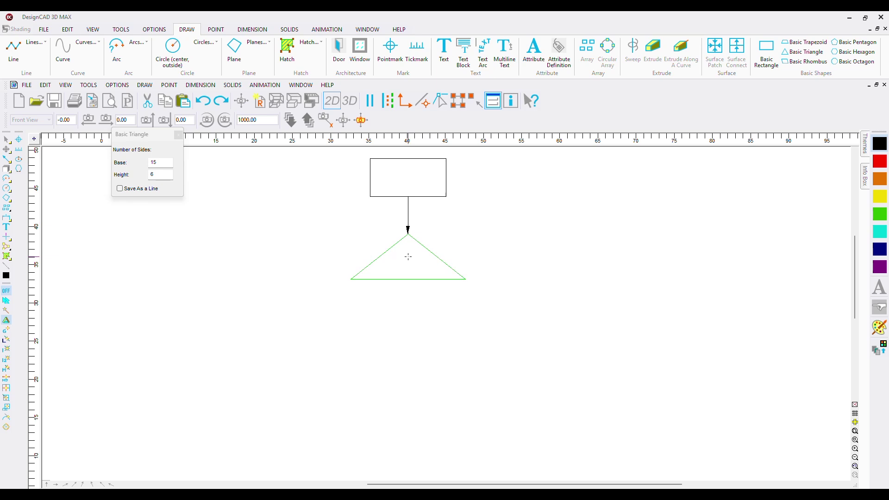
left_click(408, 256)
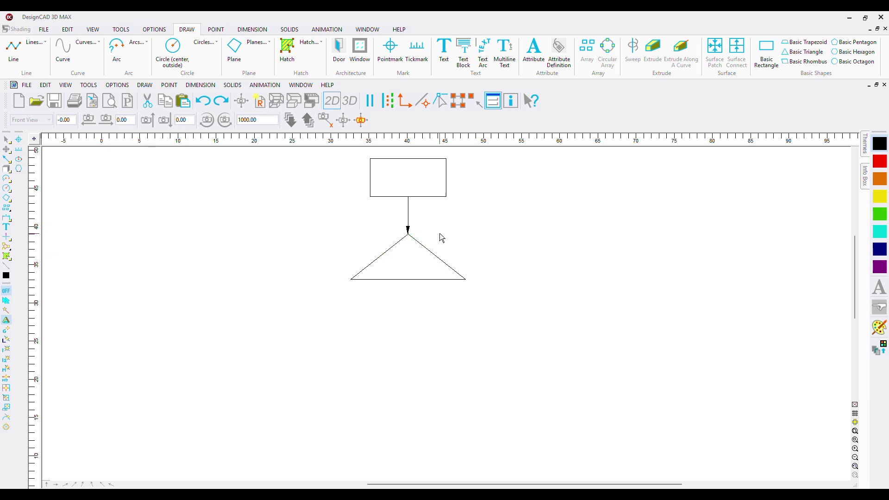
left_click(36, 51)
left_click(43, 90)
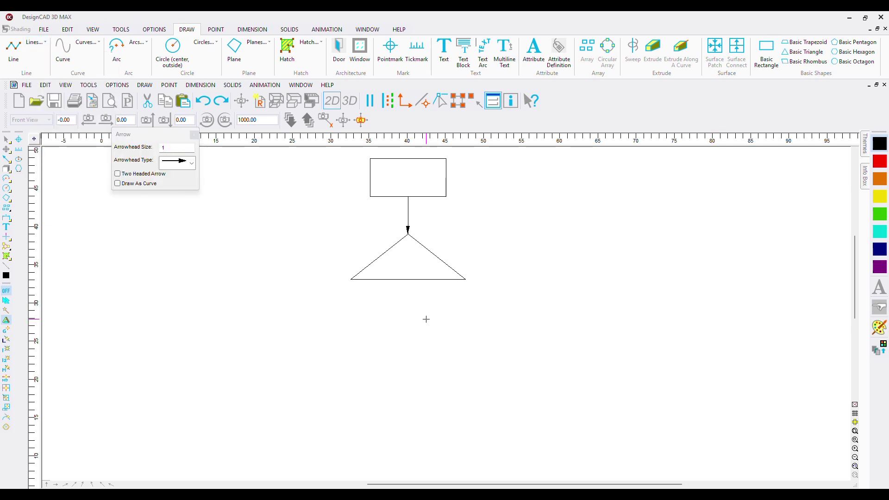
left_click(407, 280)
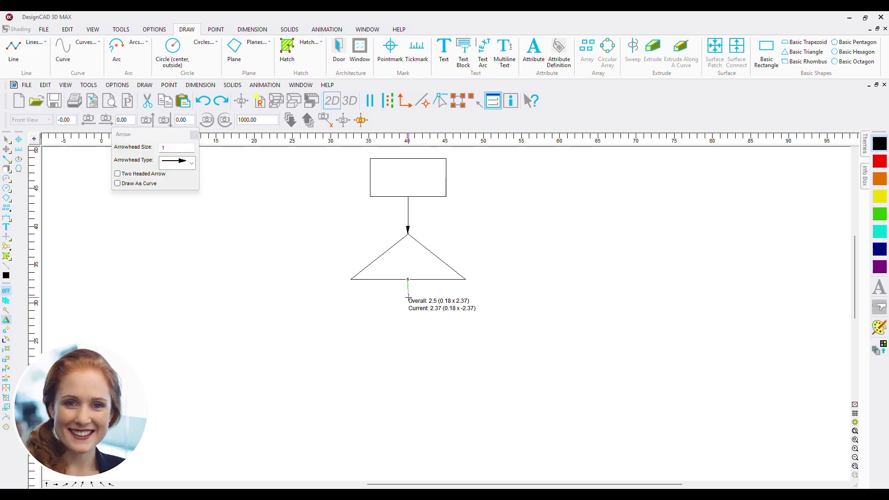
left_click(408, 324)
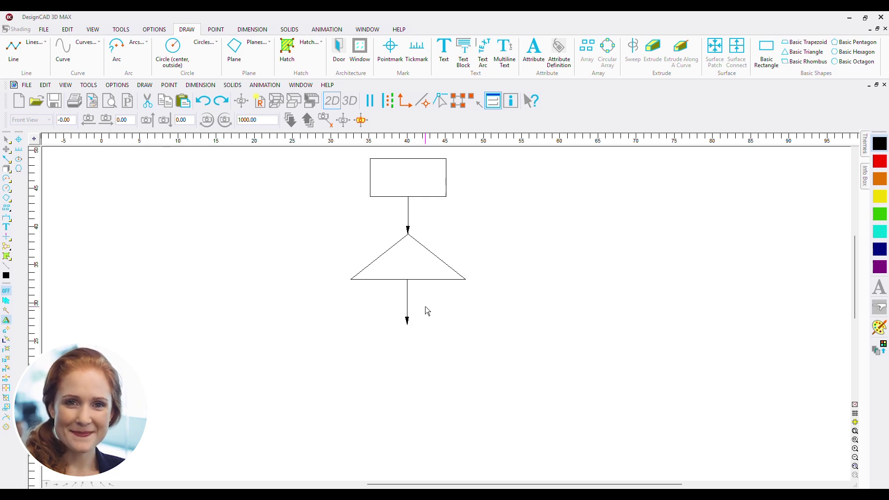
Step: Redraw the downward arrow from the triangle base's midpoint after cancelling an unfinished attempt
left_click(35, 42)
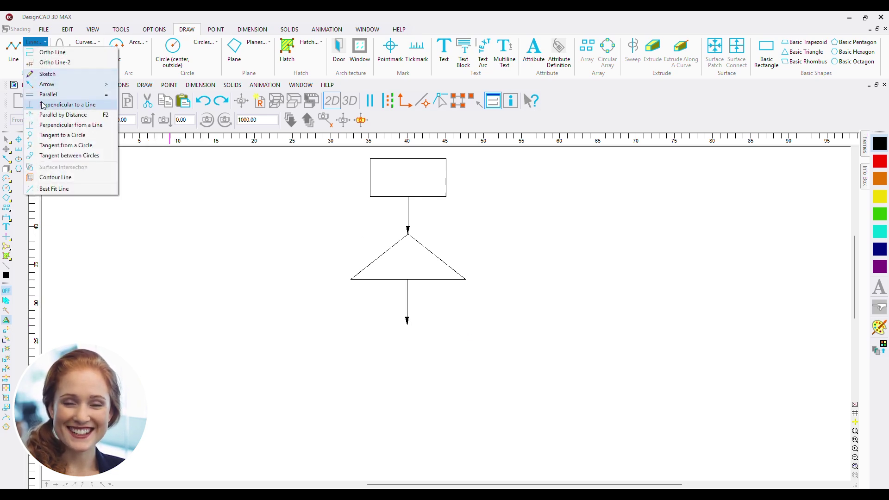
left_click(46, 84)
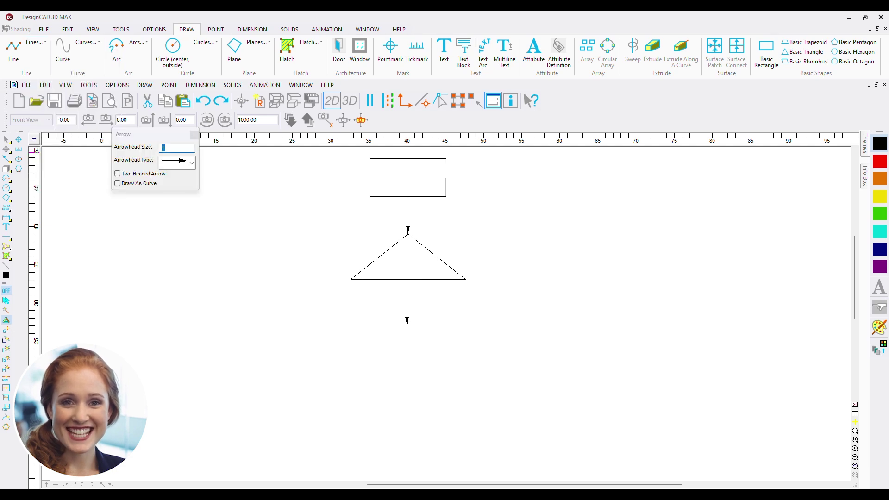
left_click(407, 279)
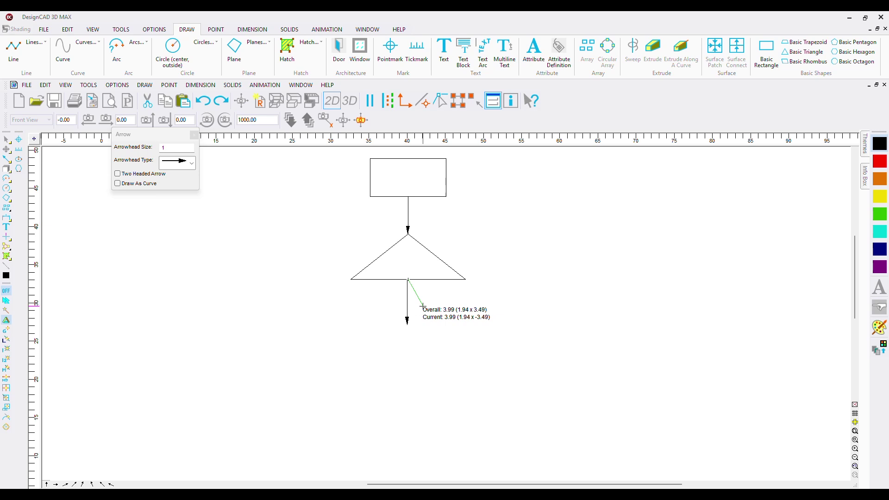
key("Escape")
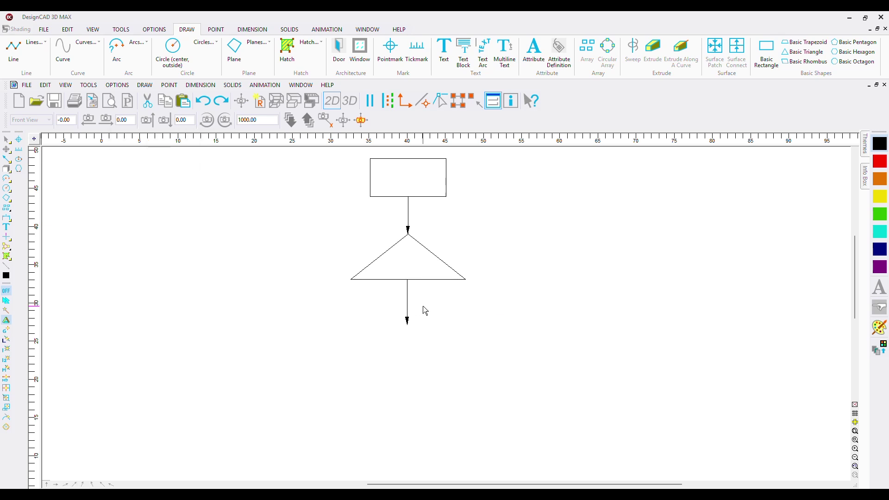
left_click(36, 42)
left_click(49, 85)
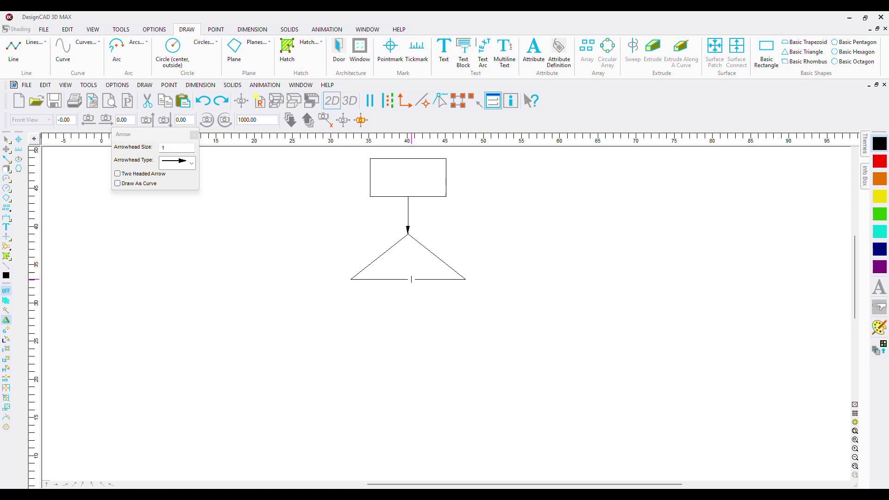
left_click(408, 279)
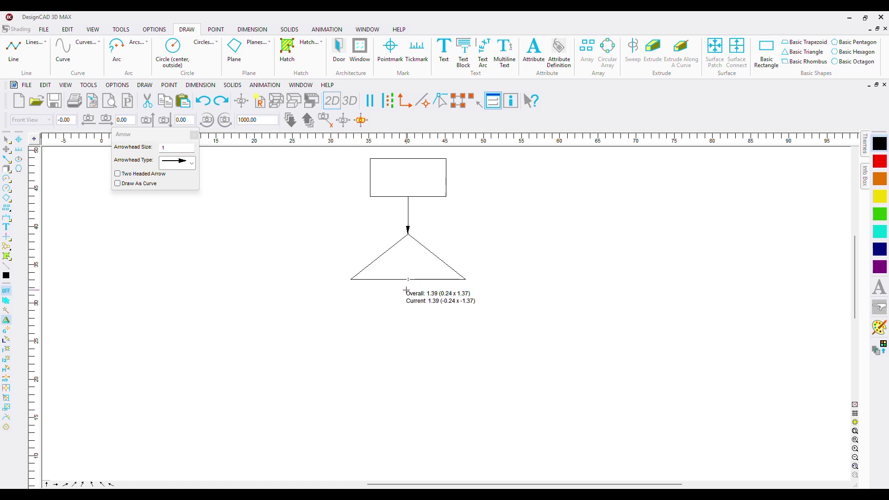
left_click(408, 320)
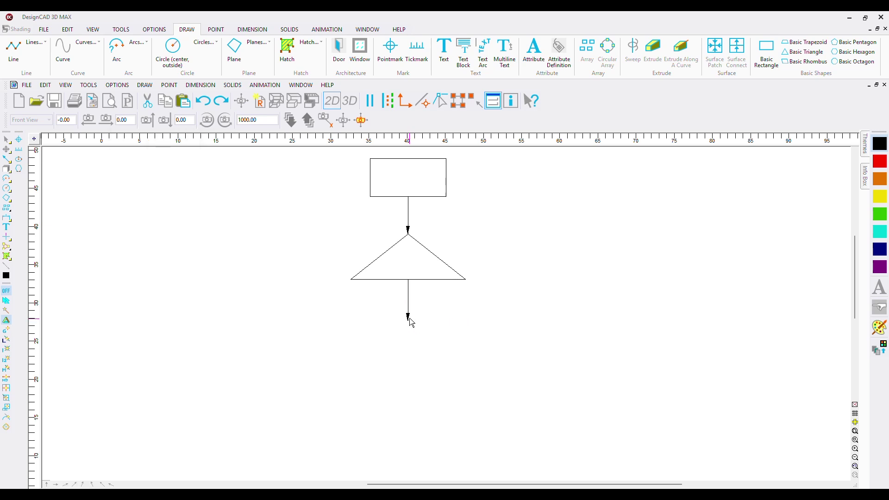
Step: Draw a bent arrow from the triangle base running left and down to the left column
left_click(36, 42)
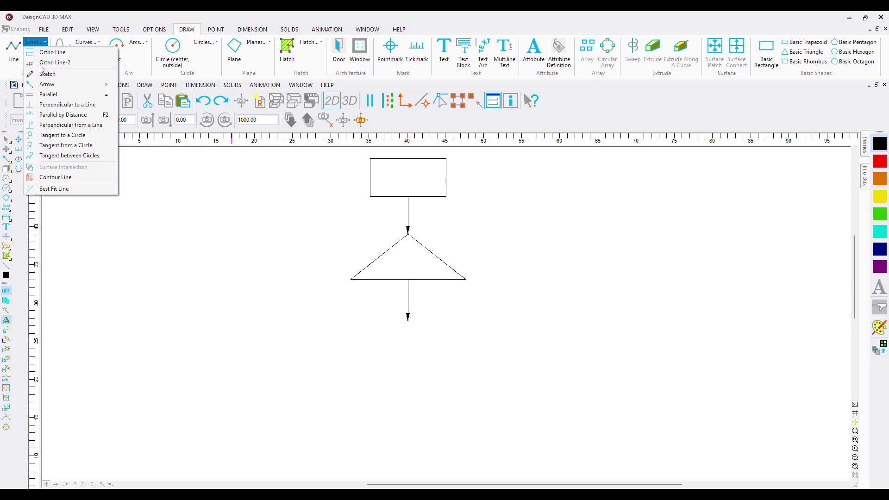
left_click(45, 86)
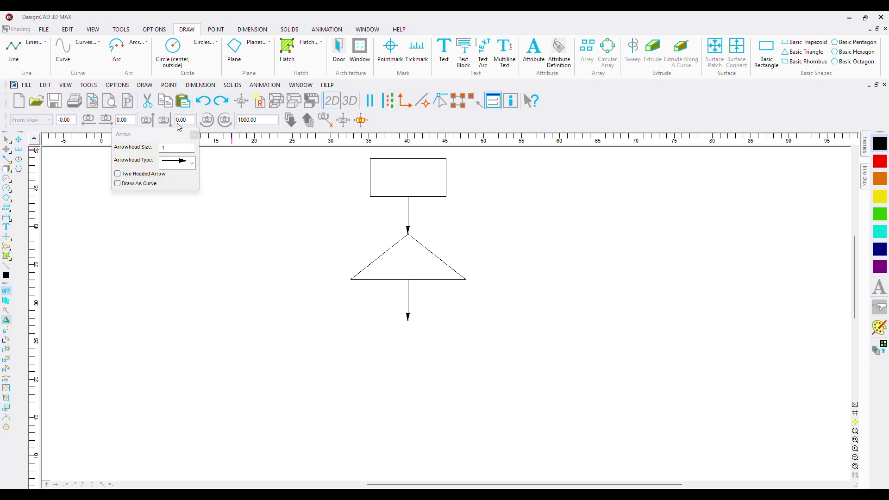
left_click(408, 279)
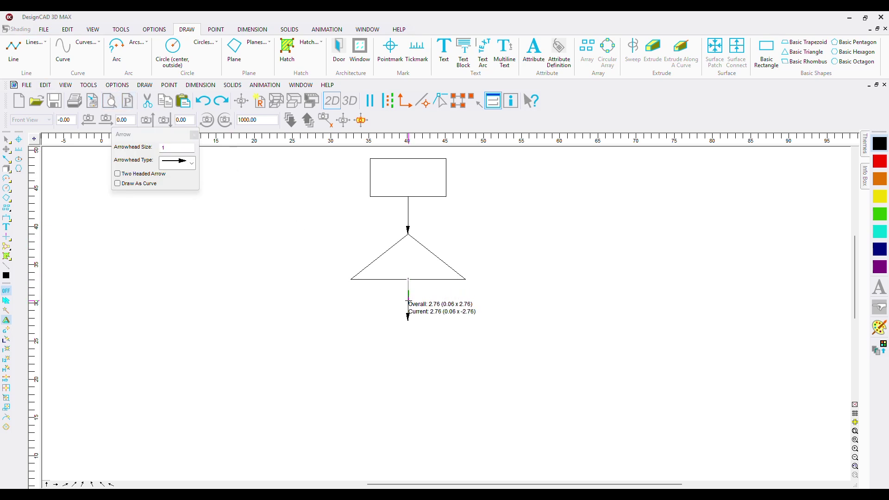
left_click(408, 303)
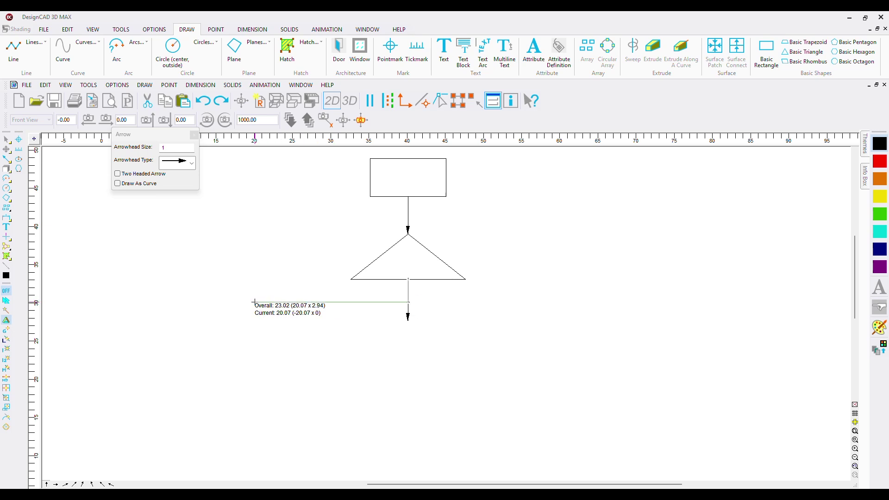
left_click(255, 302)
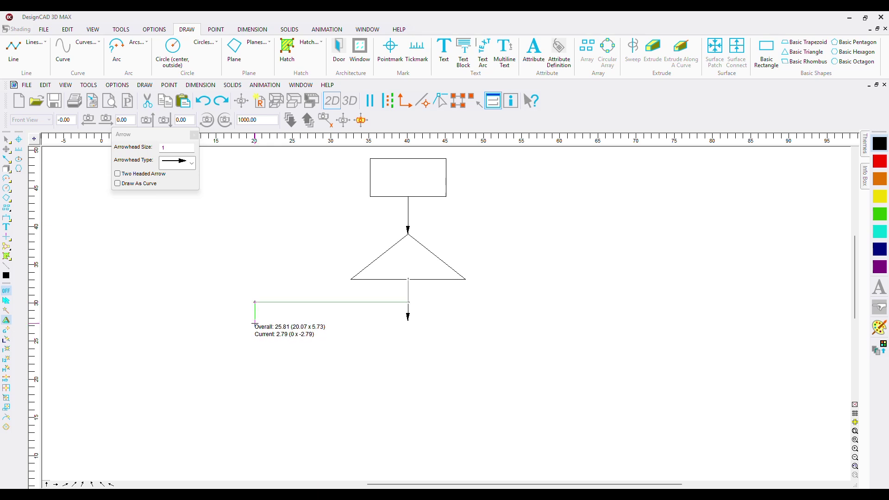
left_click(255, 324)
key("Return")
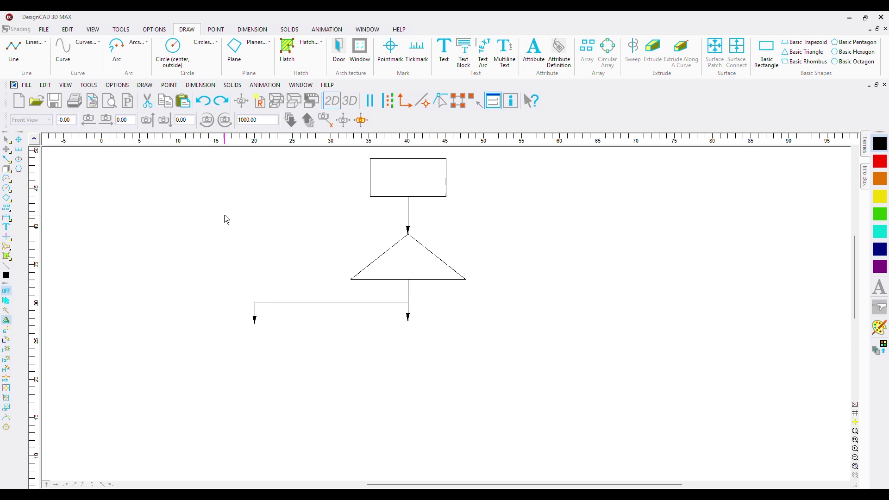
Step: Draw a matching bent arrow from the triangle base running right and down to the right column
left_click(35, 42)
left_click(46, 85)
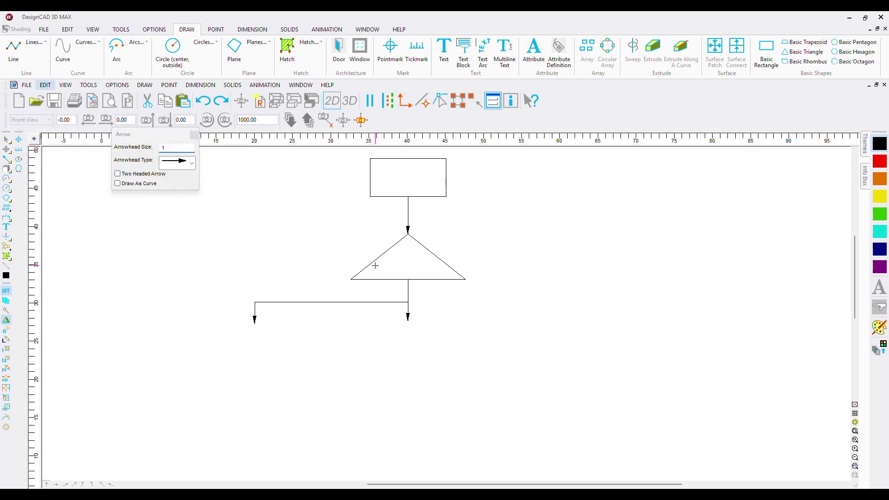
left_click(408, 280)
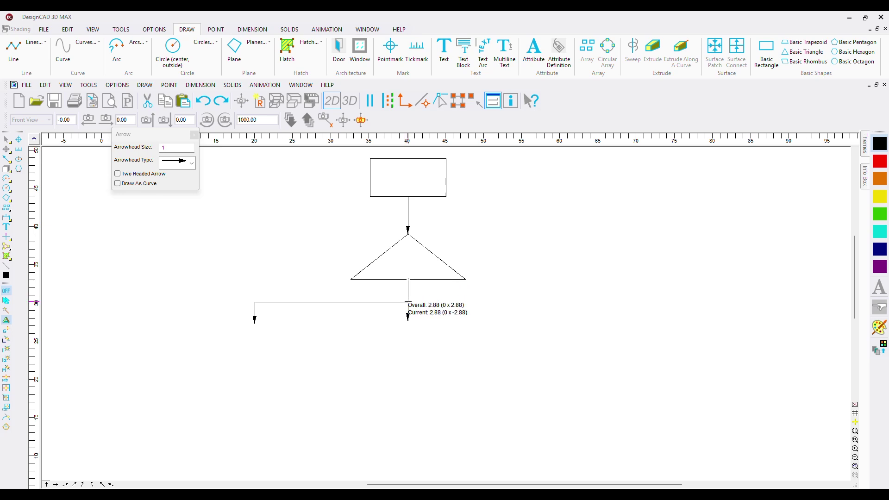
left_click(408, 302)
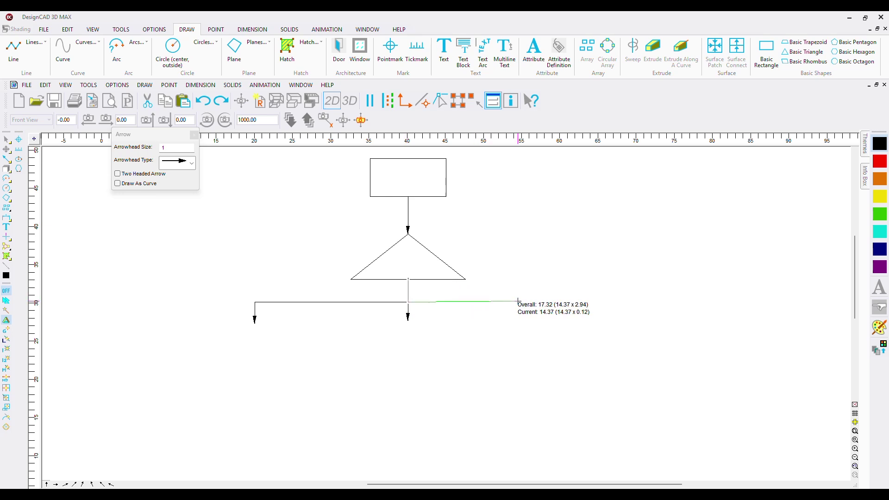
left_click(549, 302)
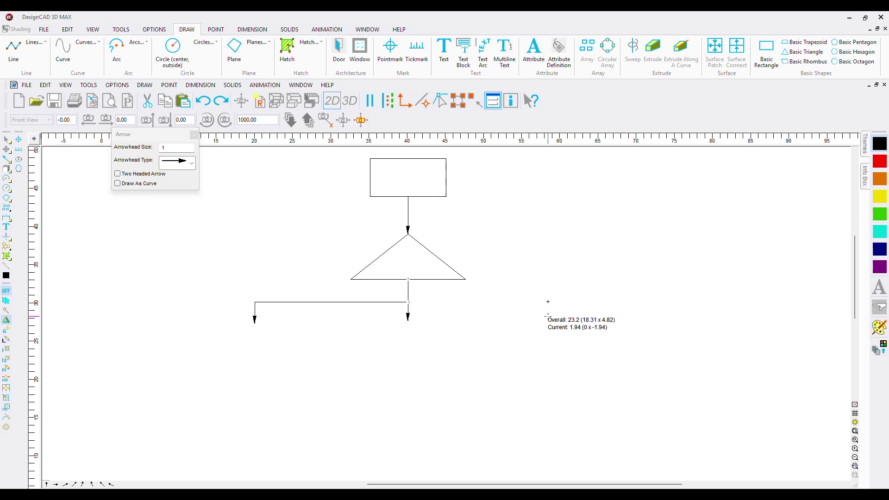
left_click(547, 316)
key("Return")
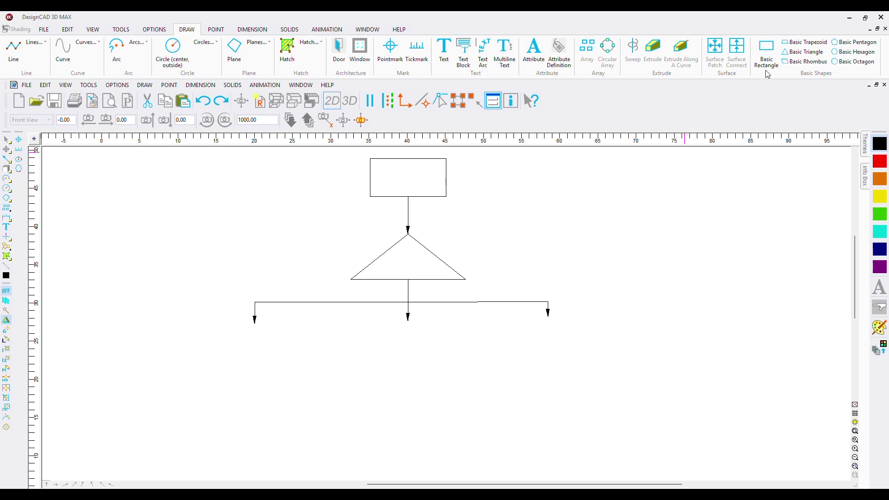
Step: Place trapezoids (top 10, bottom 15, height 5) under the left, middle and right arrows
left_click(804, 42)
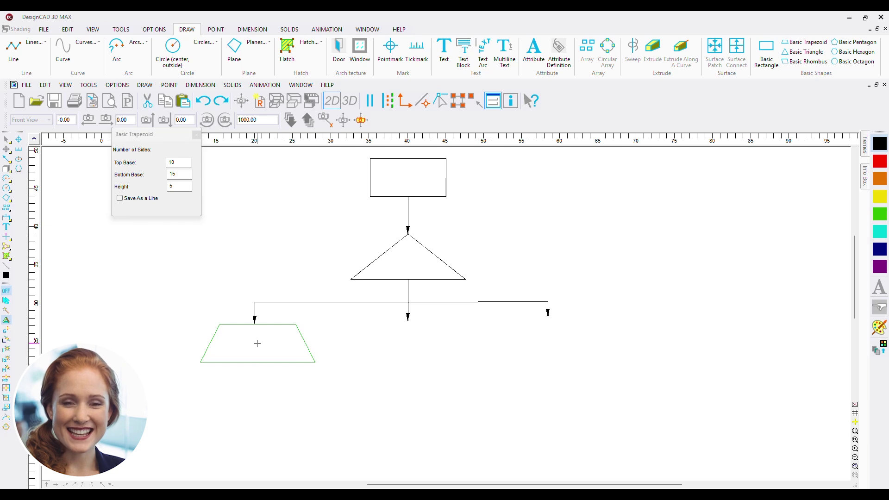
left_click(255, 343)
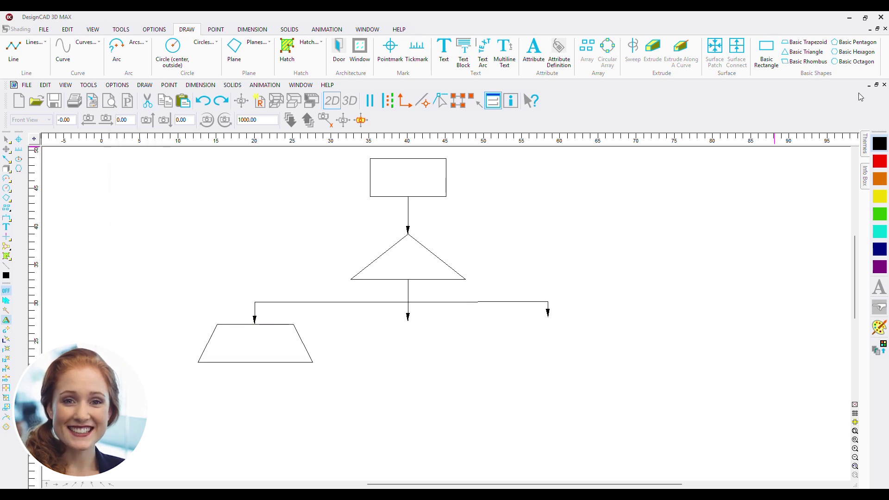
left_click(807, 43)
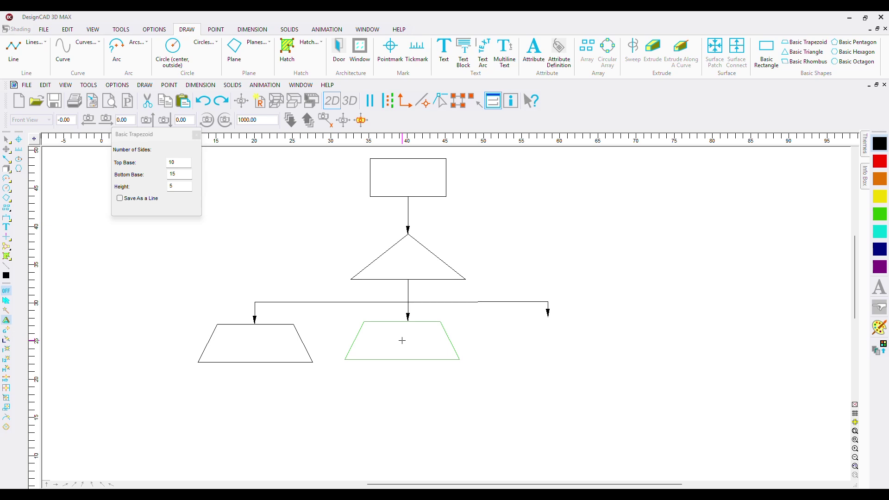
left_click(401, 341)
left_click(808, 42)
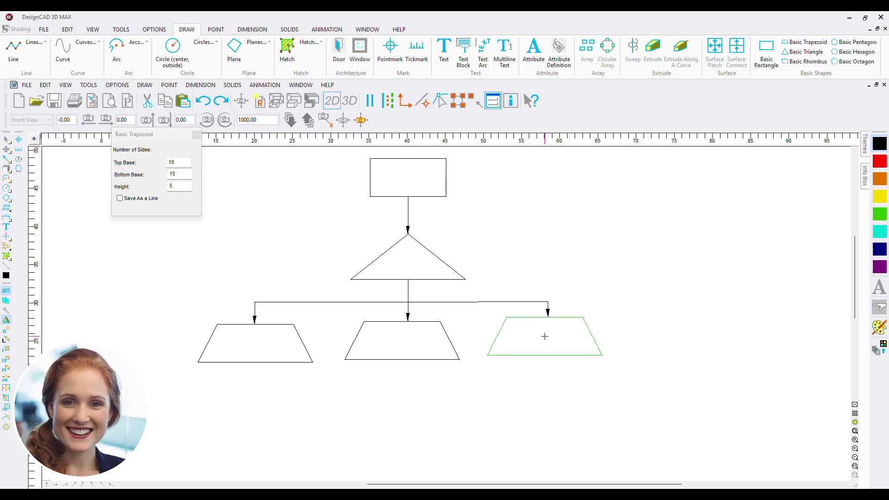
left_click(545, 336)
Step: Cancel the accidental pentagon and draw a short downward arrow below the left trapezoid
left_click(855, 42)
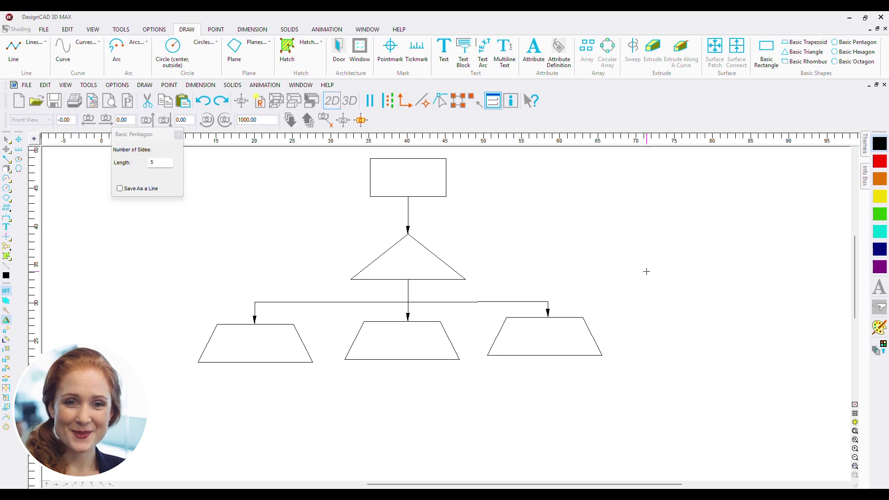
key("Escape")
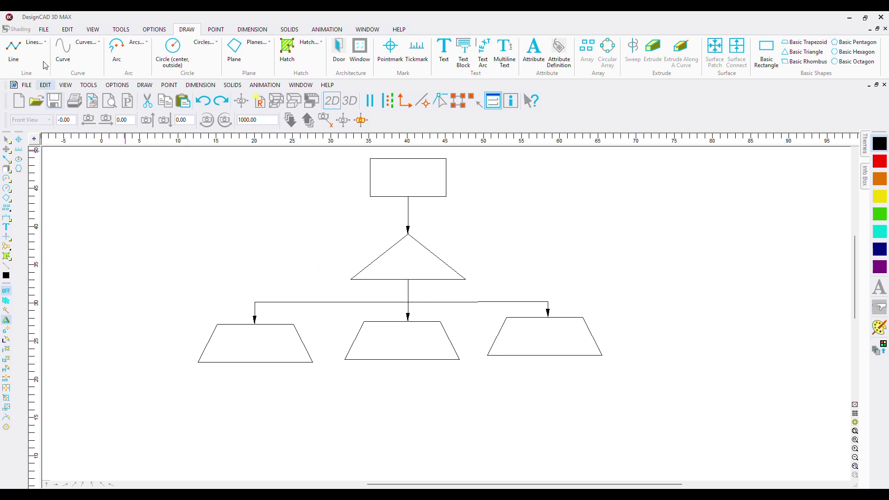
left_click(37, 42)
left_click(46, 84)
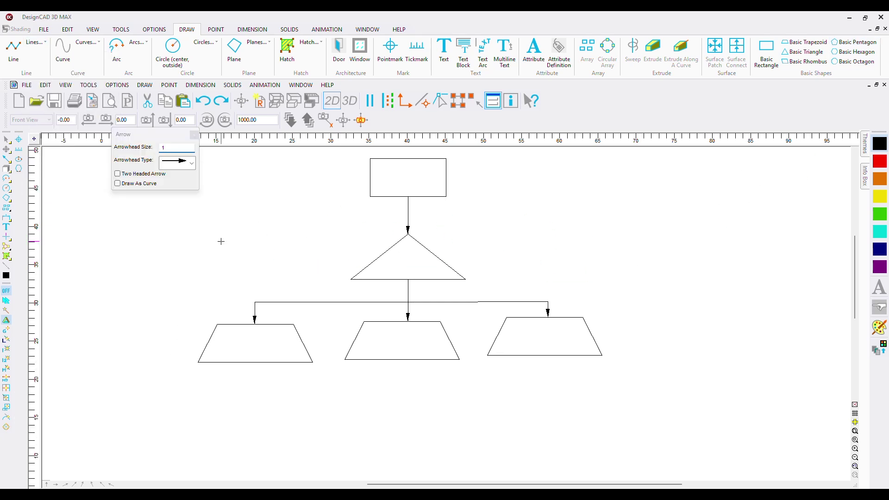
left_click(255, 364)
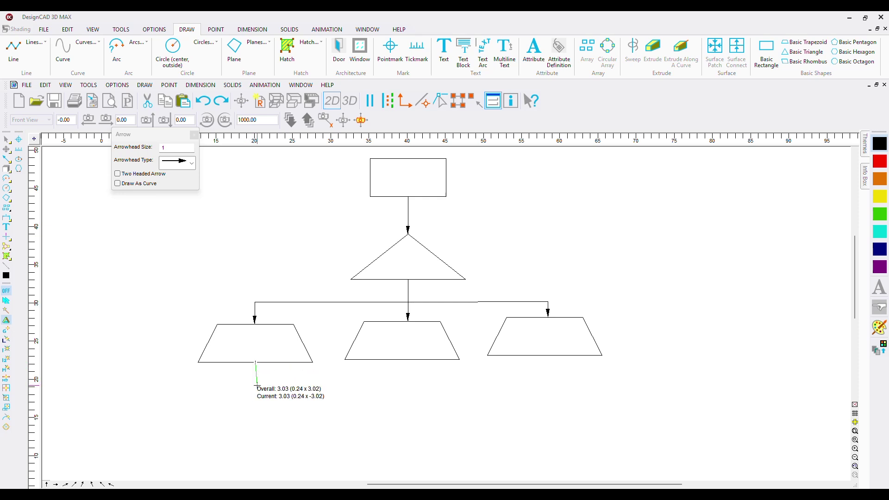
left_click(255, 388)
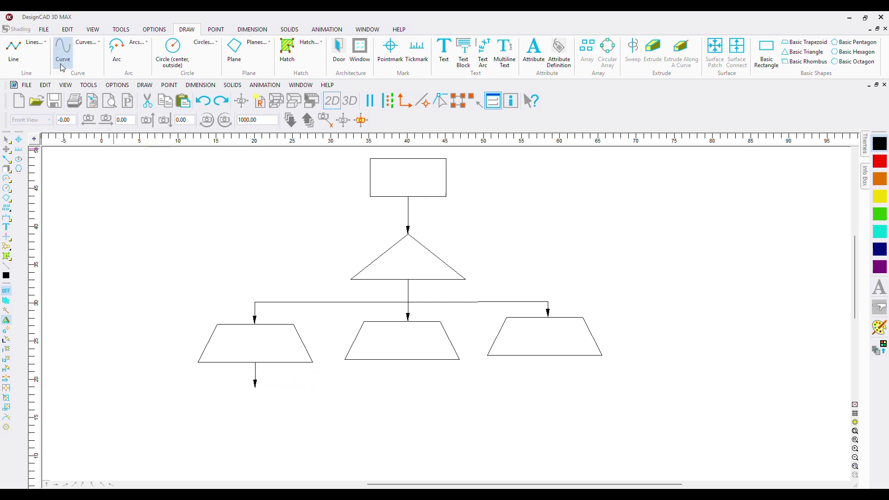
Step: Draw short downward arrows below the middle and right trapezoids
left_click(47, 84)
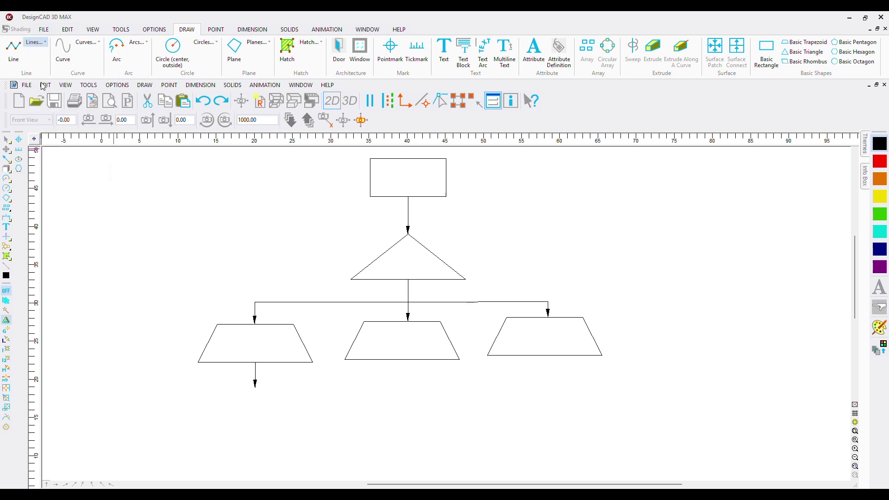
left_click(402, 359)
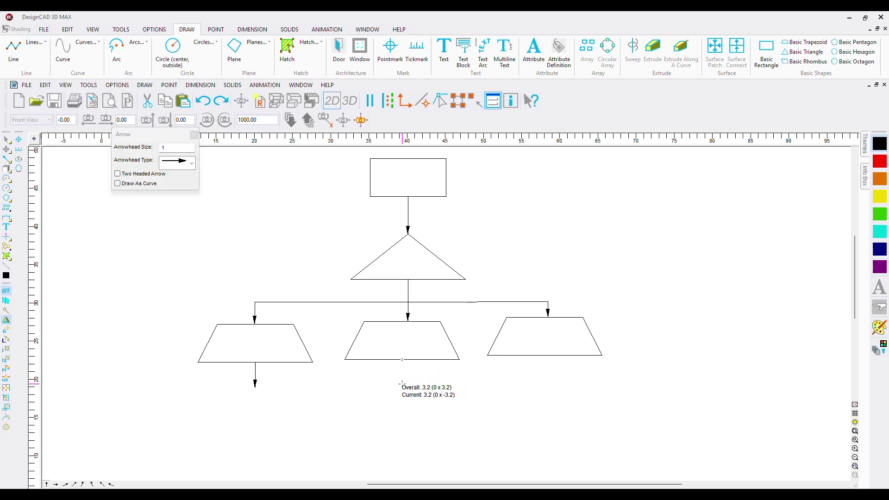
left_click(402, 384)
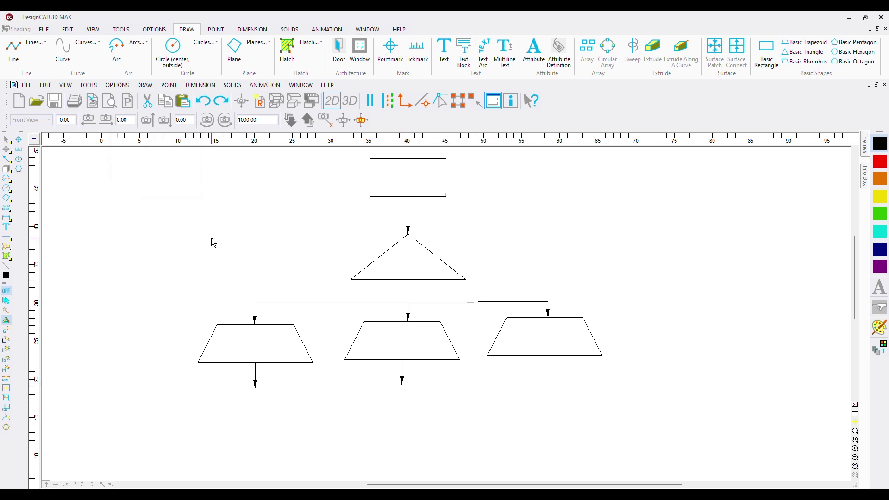
left_click(36, 43)
left_click(226, 205)
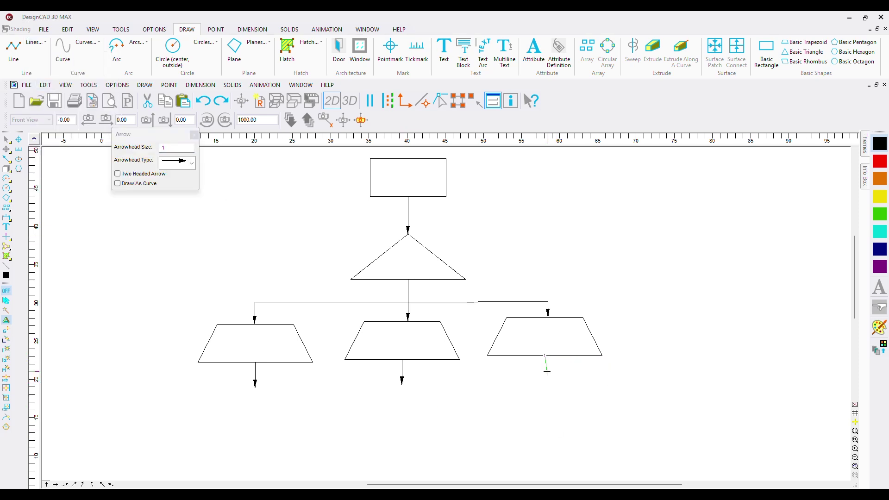
left_click(544, 355)
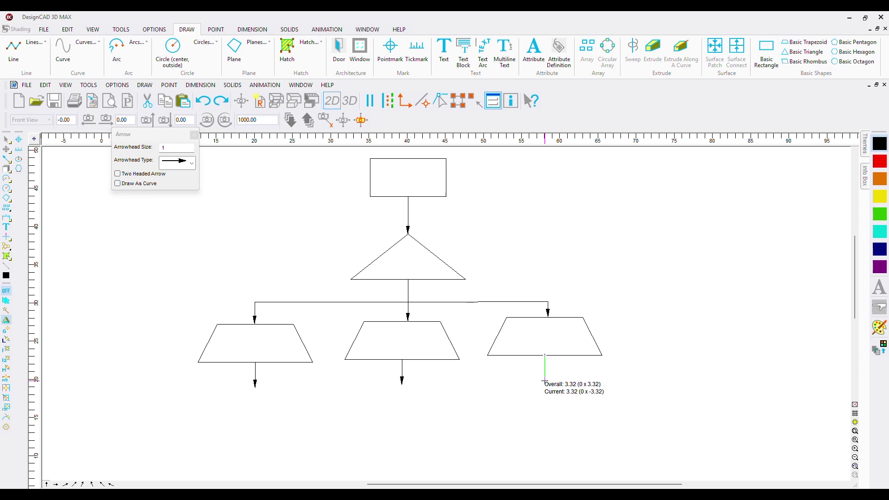
left_click(545, 382)
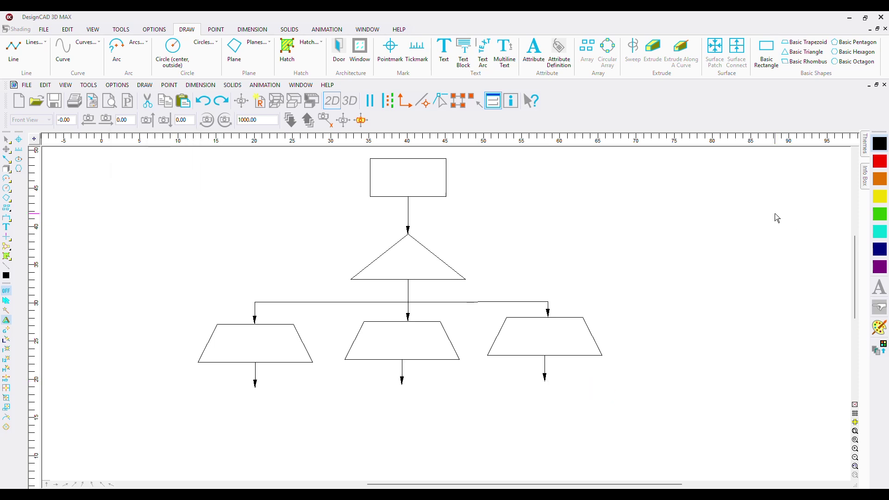
Step: Place a pentagon and hexagon under the left and middle arrows, and a length-4 octagon under the right
left_click(852, 42)
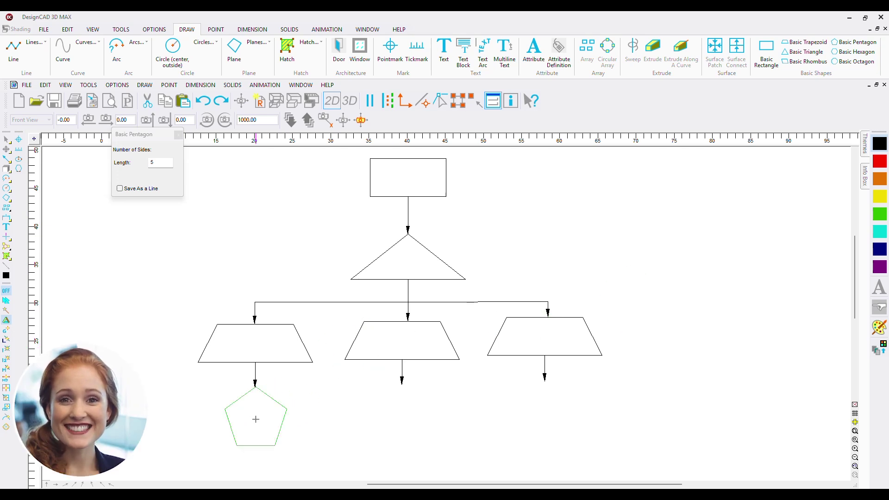
left_click(256, 419)
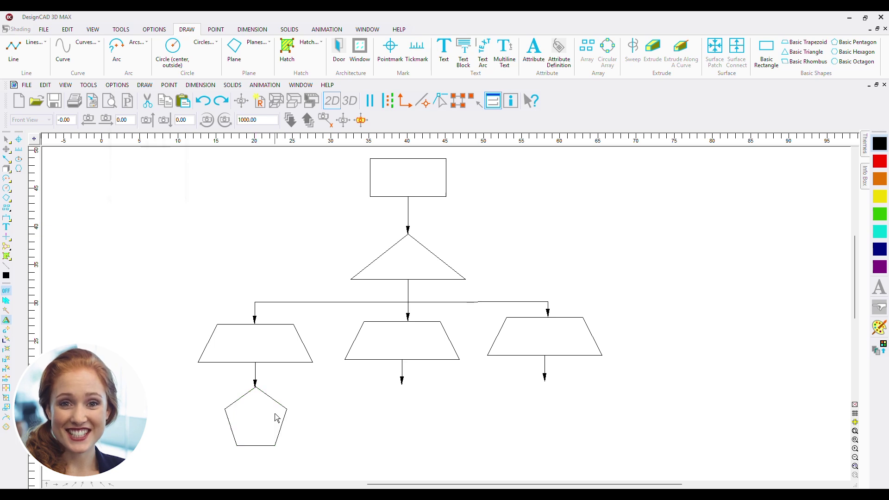
left_click(855, 51)
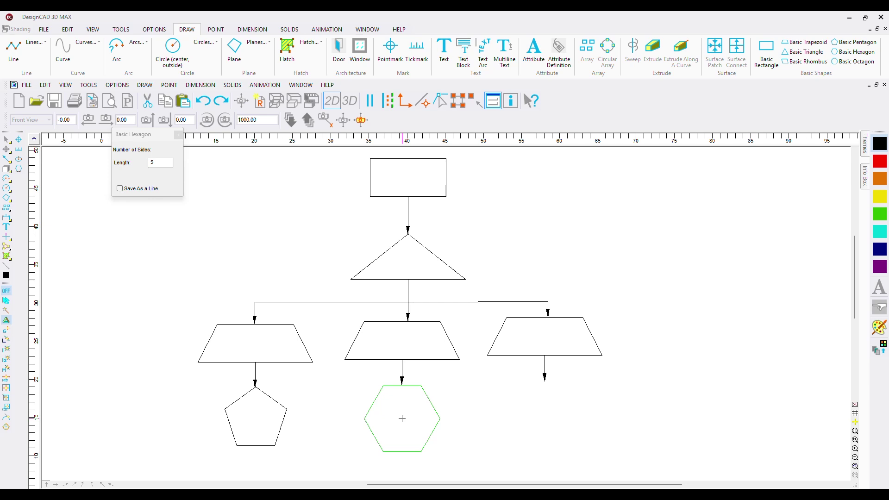
left_click(402, 418)
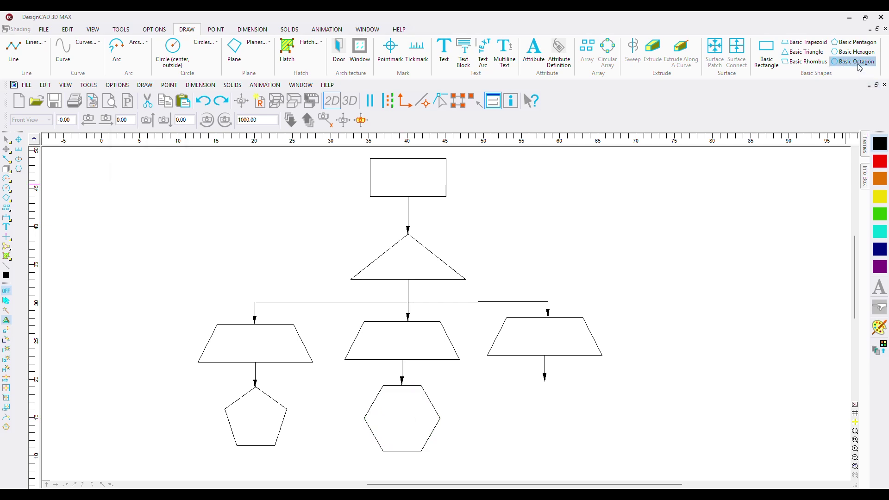
left_click(854, 62)
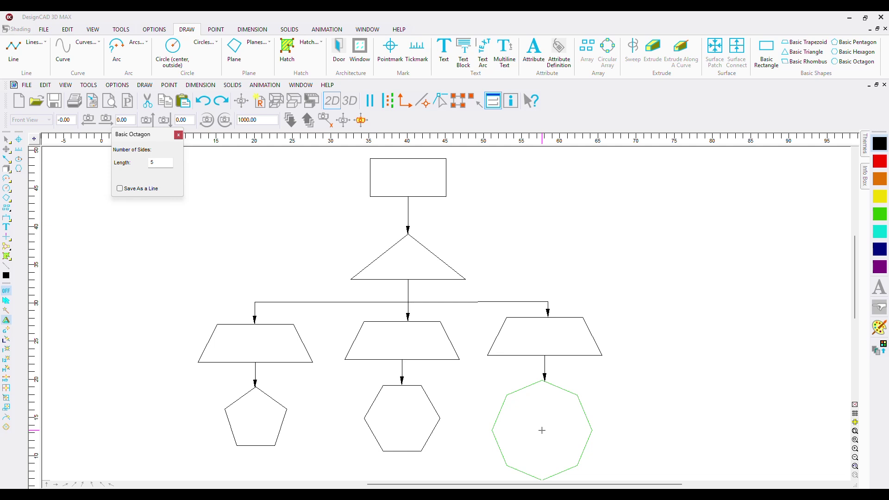
type("4")
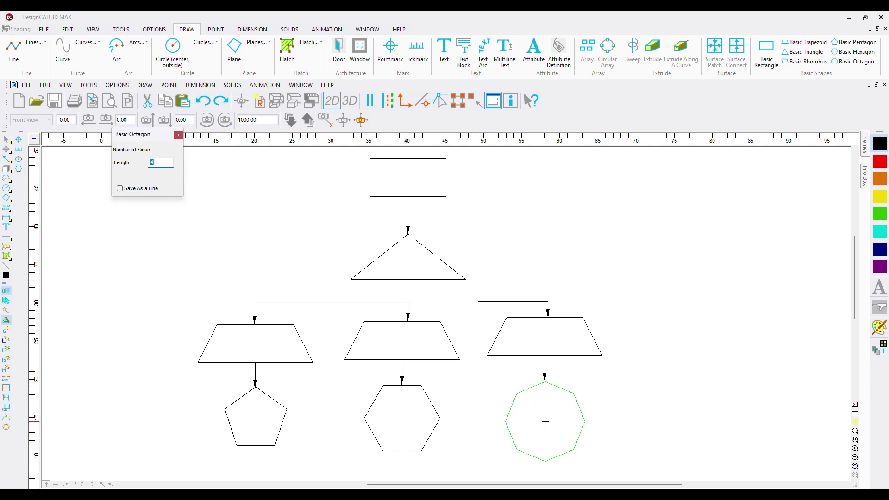
left_click(545, 421)
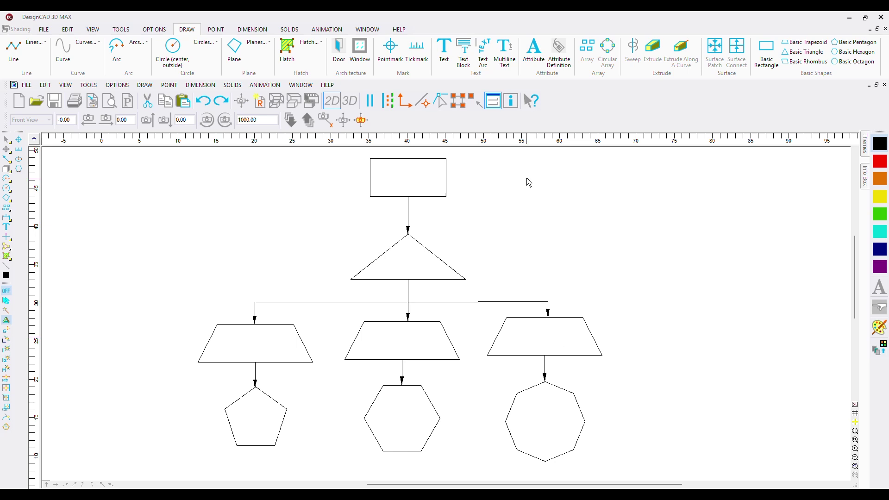
Step: Add the text label 'CEO' inside the top box
left_click(444, 50)
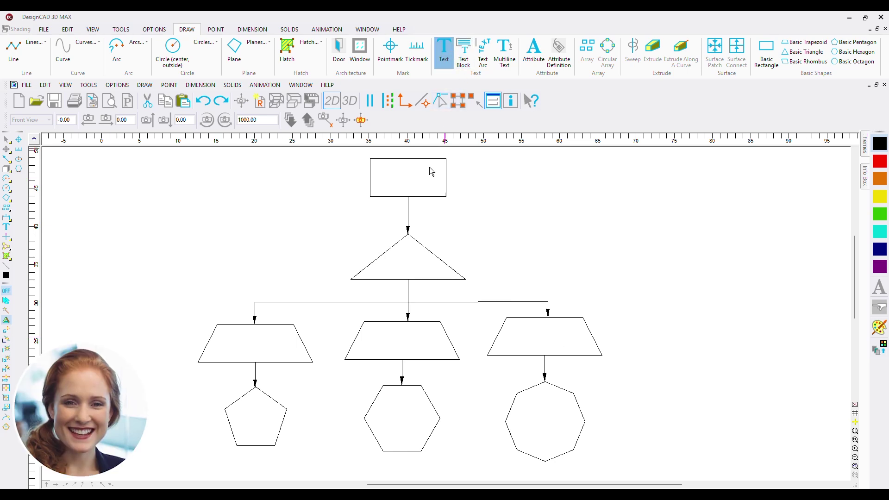
key("Return")
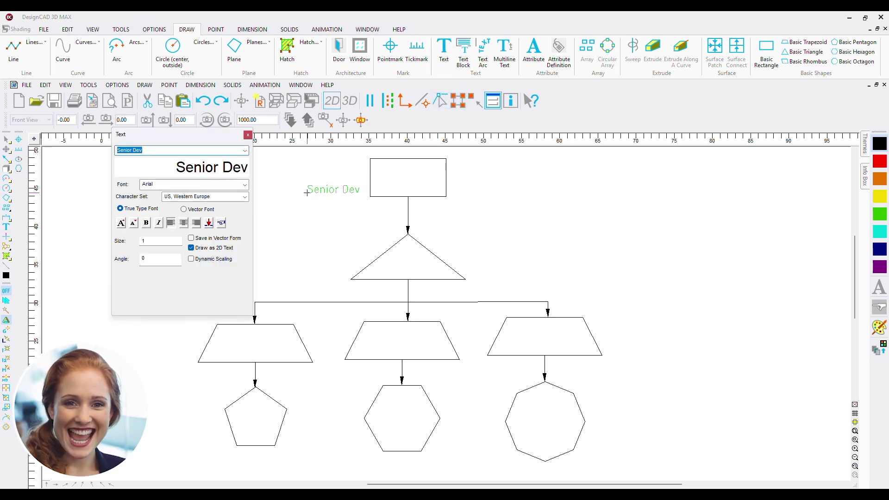
type("CE")
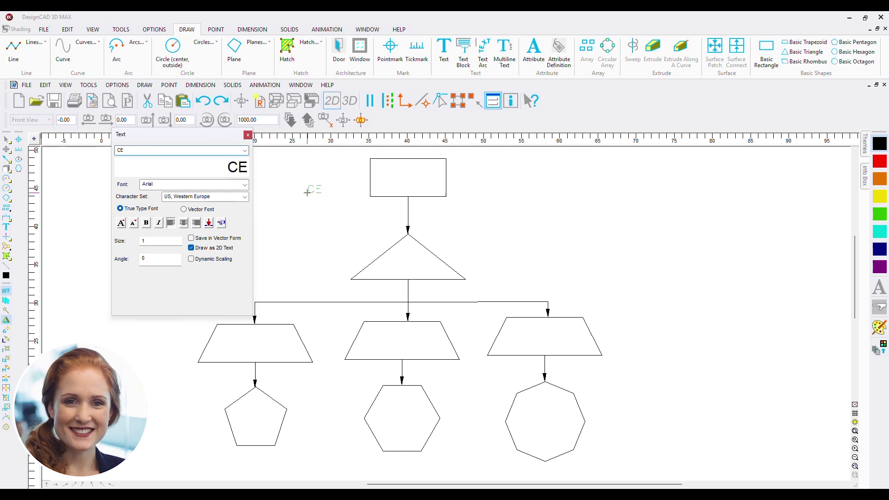
type("O")
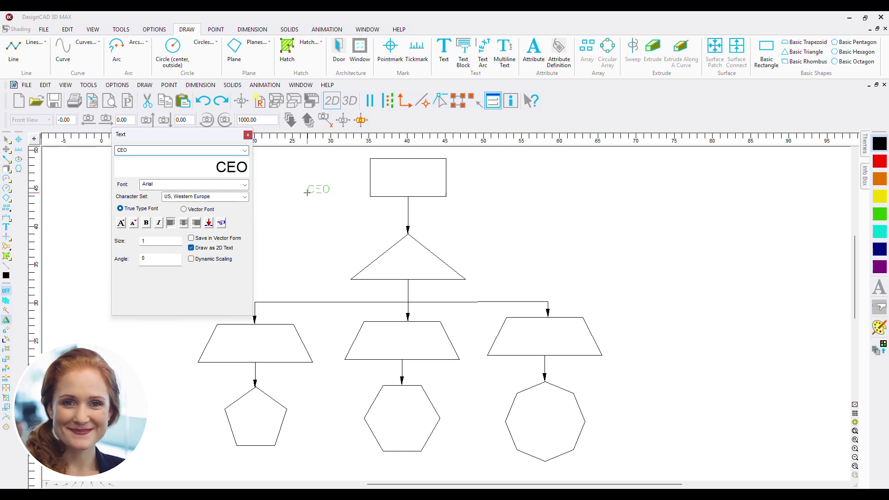
key("Tab")
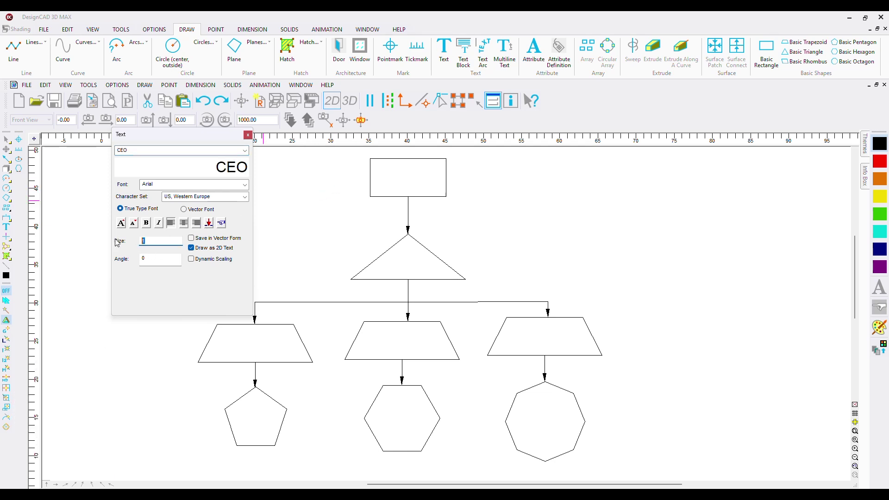
left_click(385, 185)
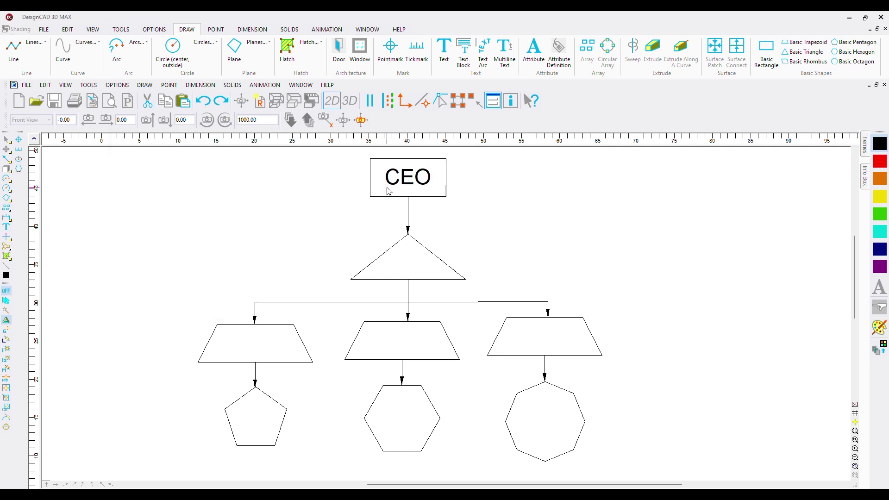
Step: Add the text label 'COO' inside the triangle
left_click(443, 50)
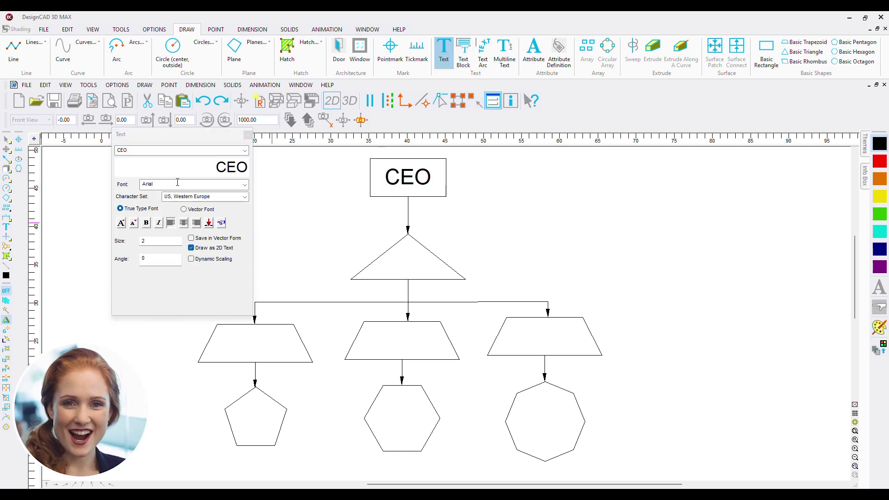
double_click(177, 150)
type("CO")
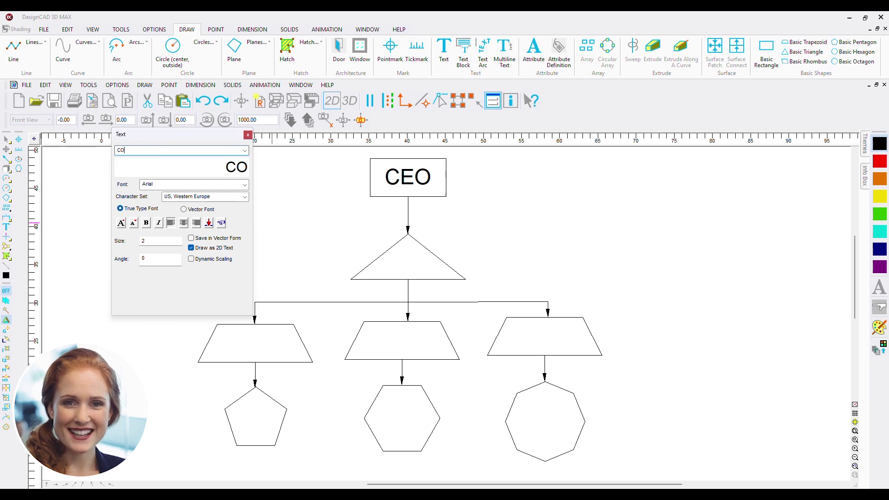
type("O")
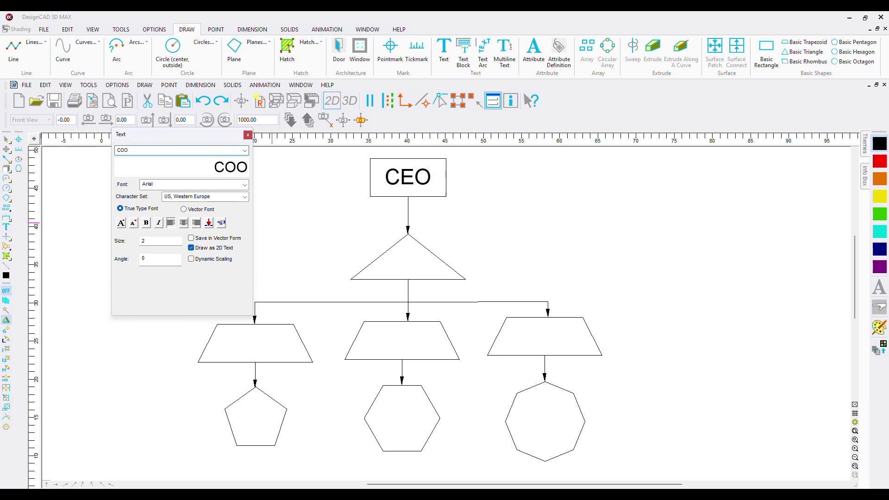
left_click(384, 270)
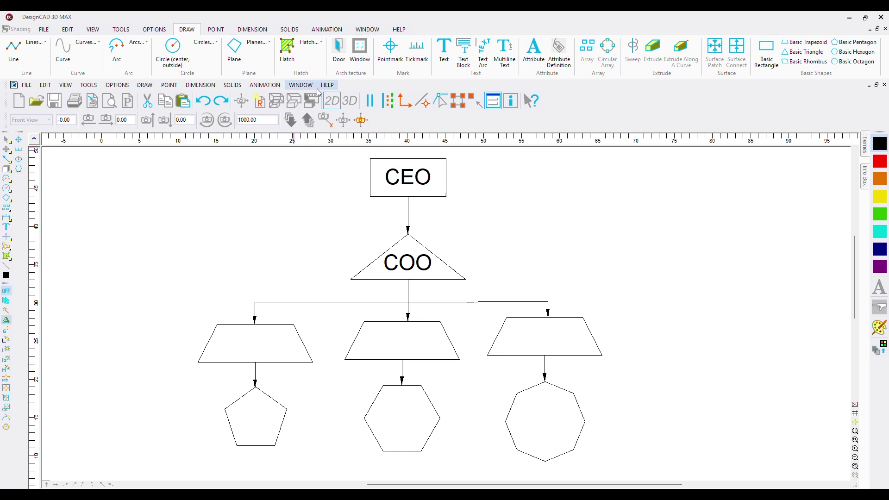
left_click(443, 51)
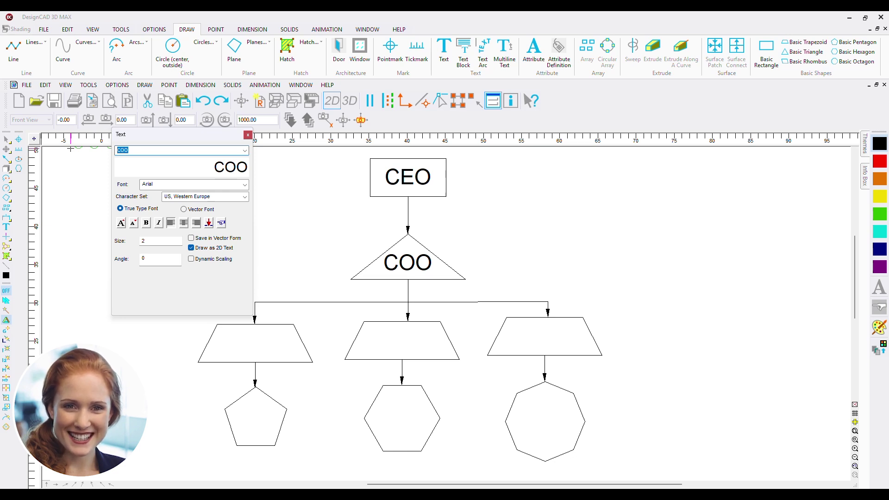
Step: Label the left trapezoid 'Marketing' in size 1 text
type("m")
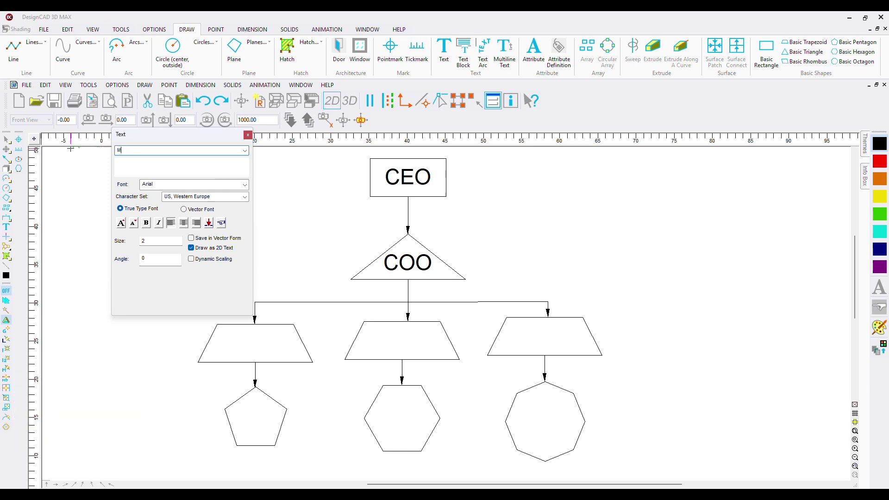
type("arketing")
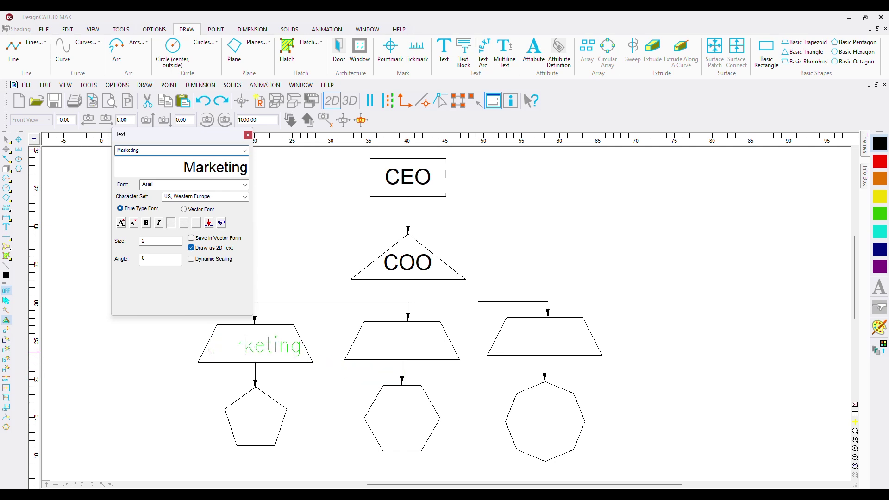
key("Tab")
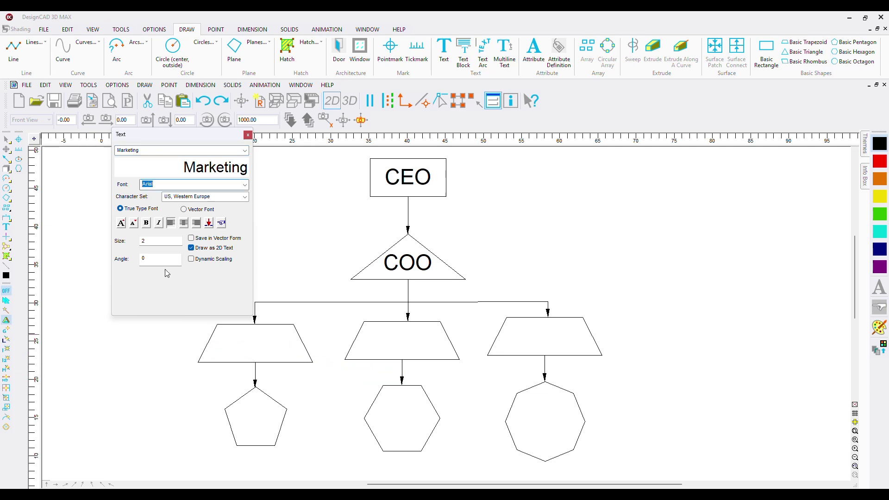
type("1")
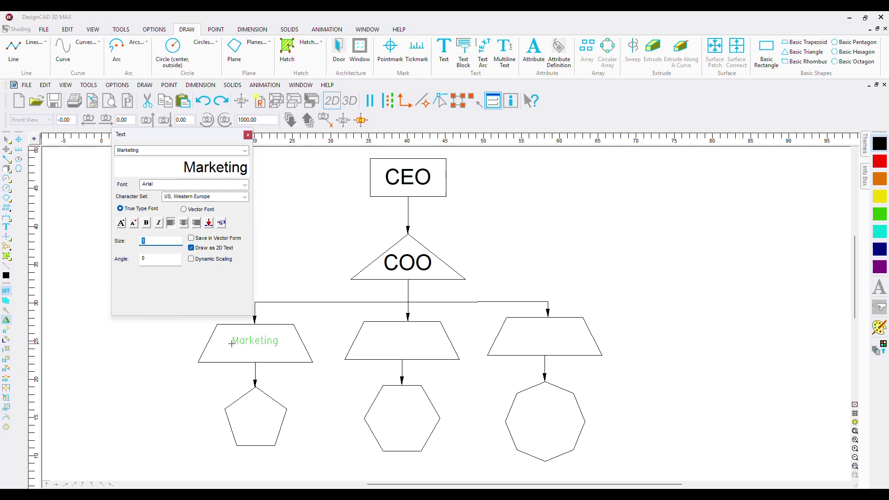
left_click(232, 343)
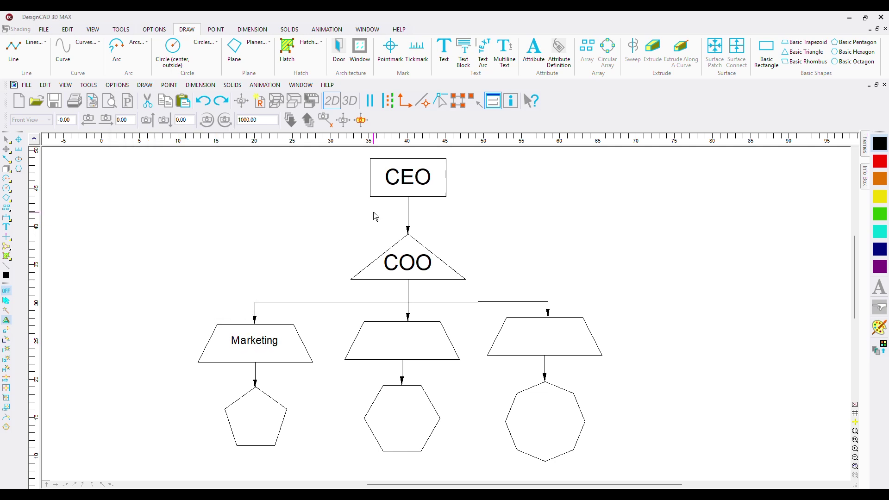
Step: Label the middle trapezoid 'Qualtiy Assurance', correcting a typo while entering it
left_click(444, 51)
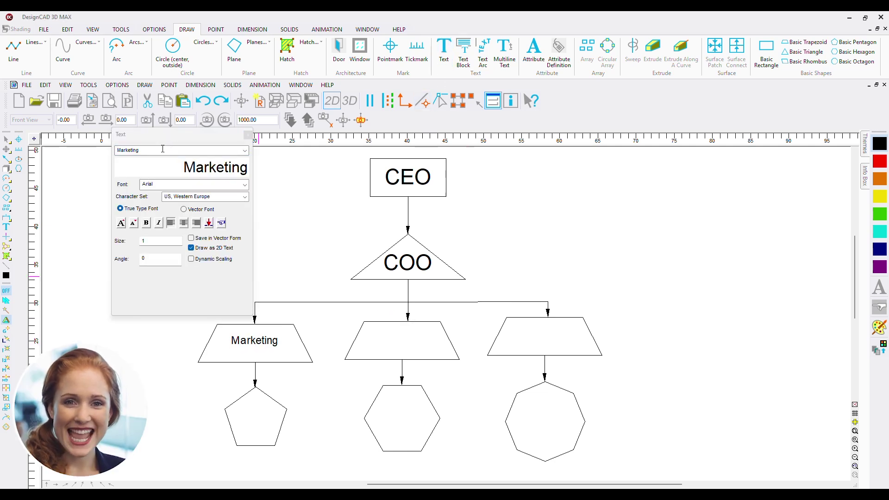
double_click(162, 148)
type("Qual")
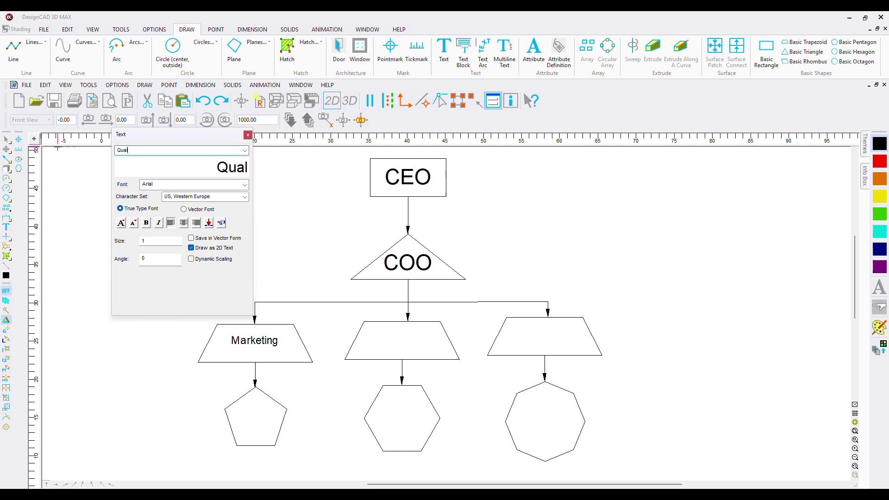
type("tiy Assuracn")
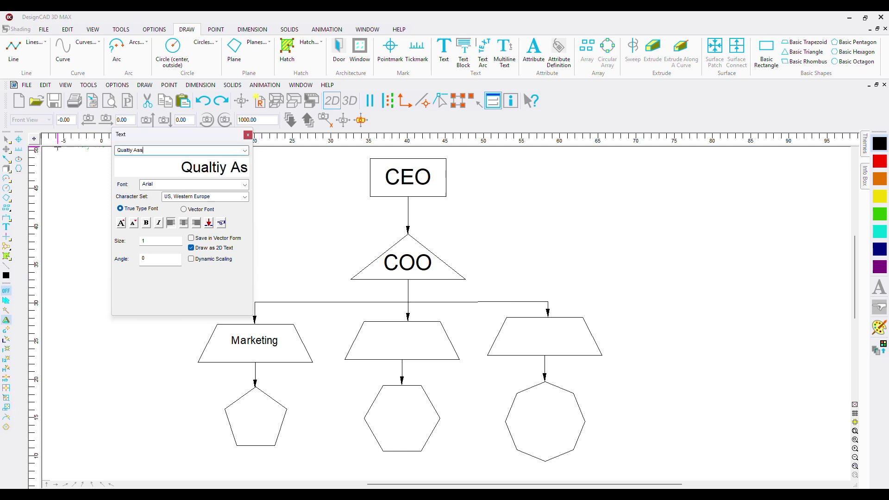
key("BackSpace")
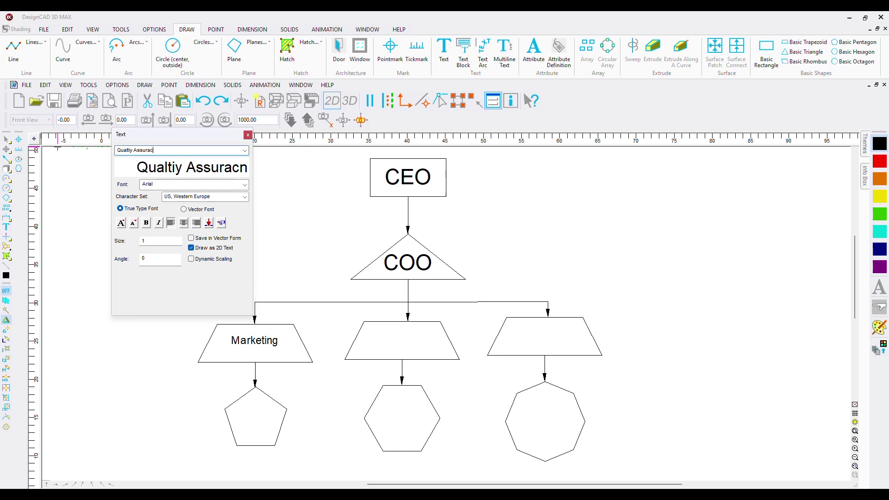
type("ne")
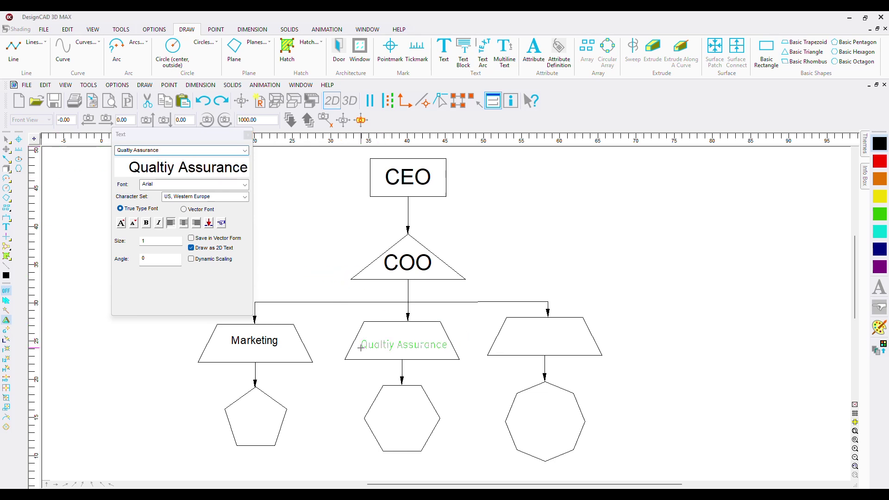
left_click(360, 348)
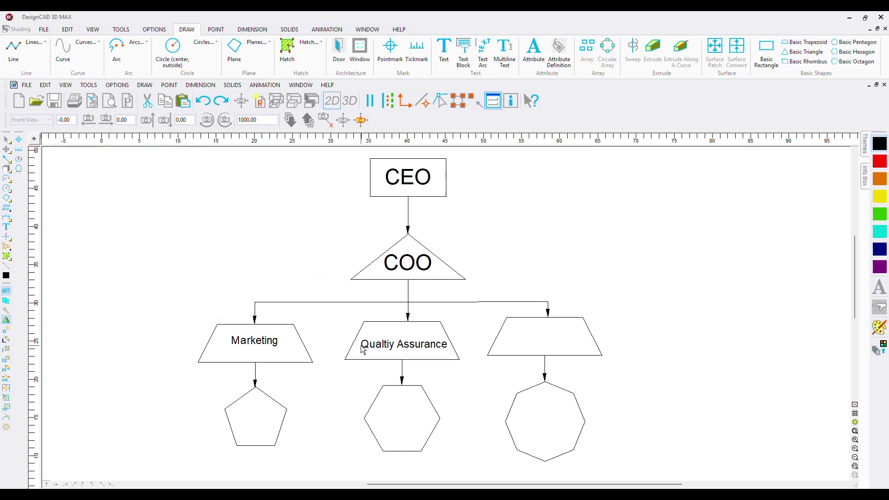
Step: Label the right trapezoid 'Development'
left_click(443, 57)
left_click(147, 149)
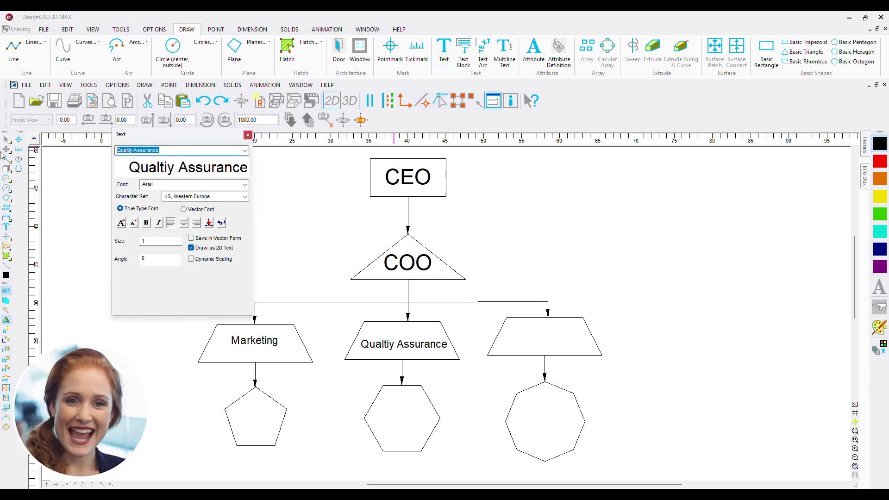
type("Development")
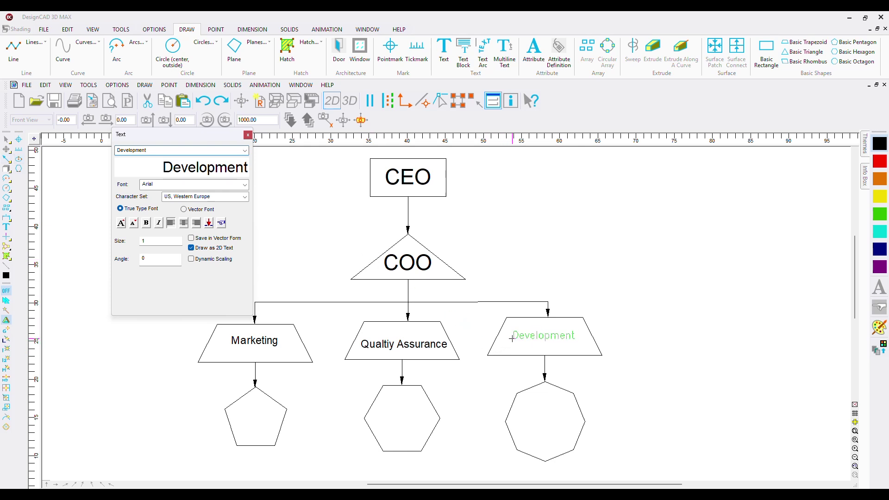
left_click(511, 341)
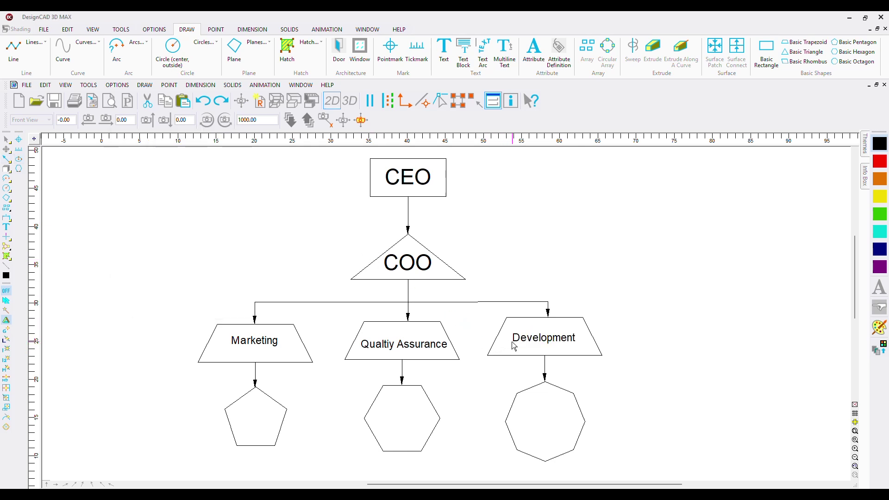
Step: Place the label 'Writer' inside the pentagon
left_click(444, 50)
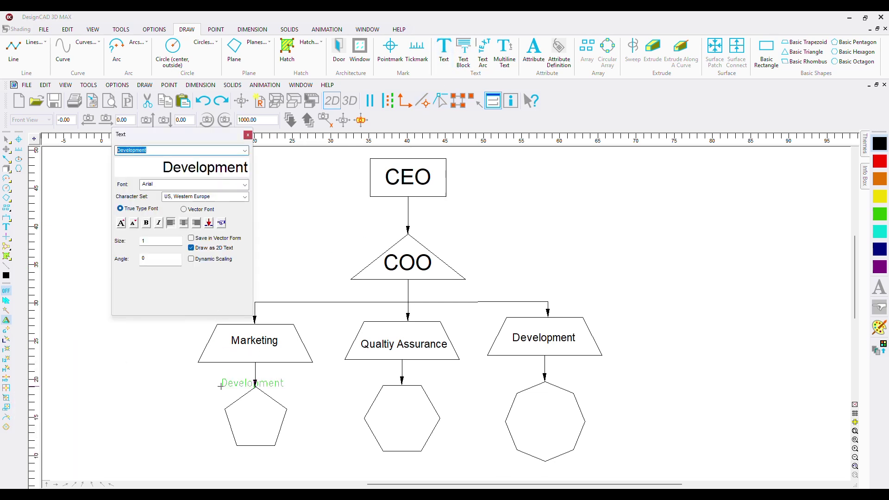
type("Writer")
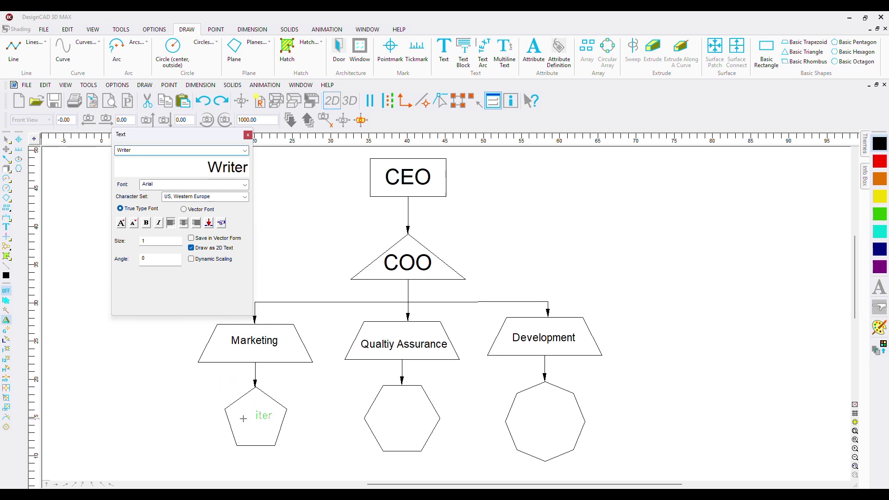
left_click(242, 419)
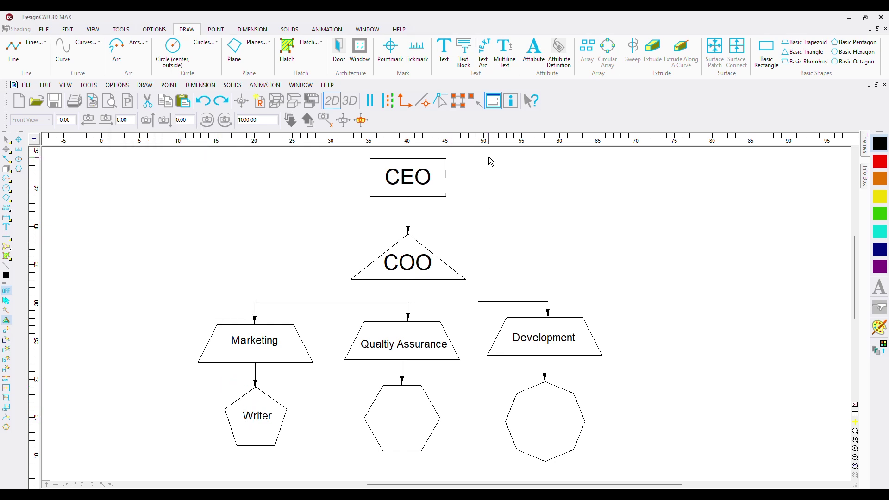
Step: Place the label 'QA Engineer' inside the hexagon
left_click(444, 50)
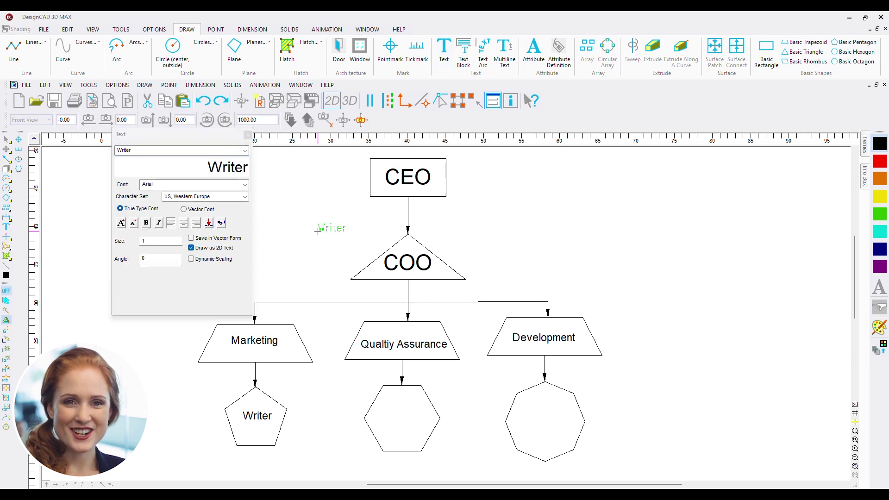
type("QA ")
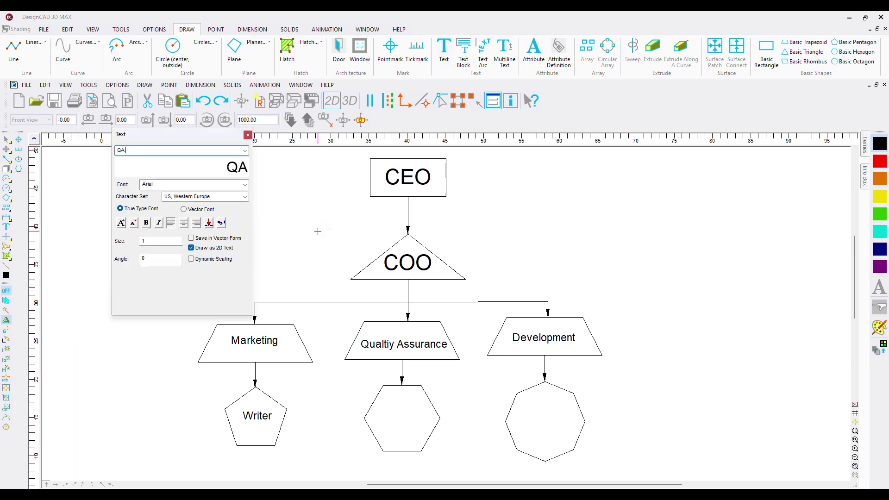
type("Engineer")
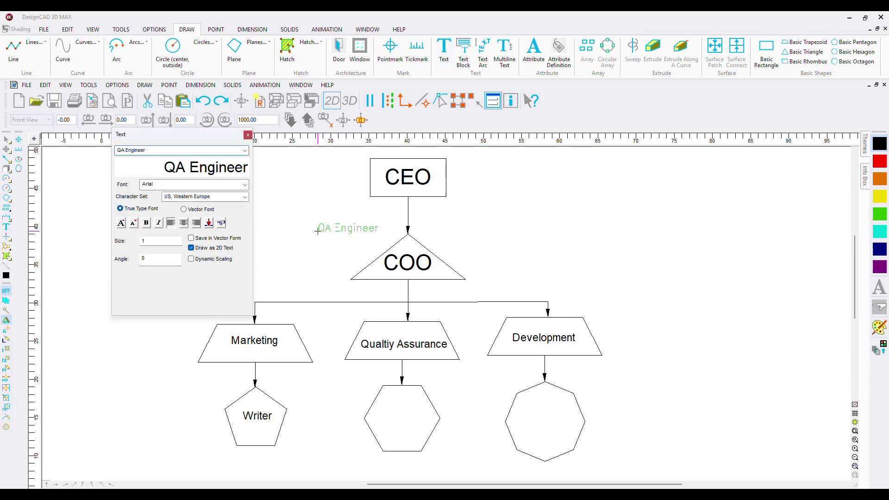
left_click(373, 420)
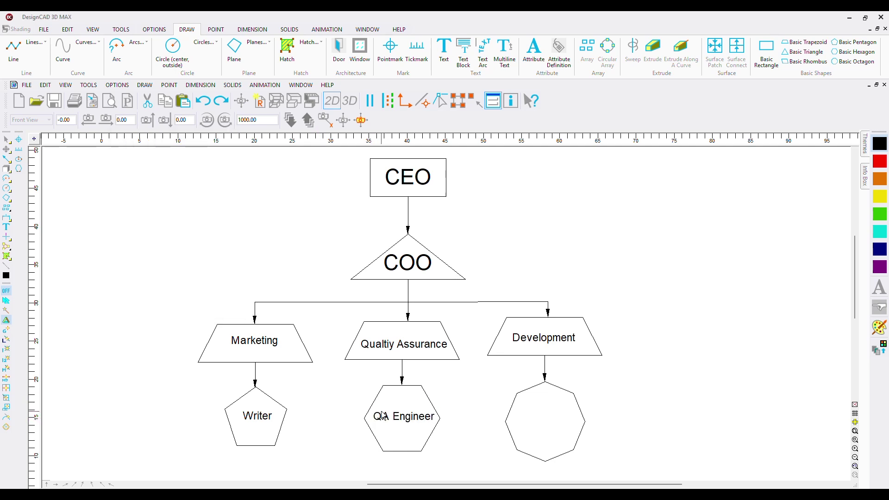
Step: Place the label 'Software Engg' inside the octagon
left_click(443, 47)
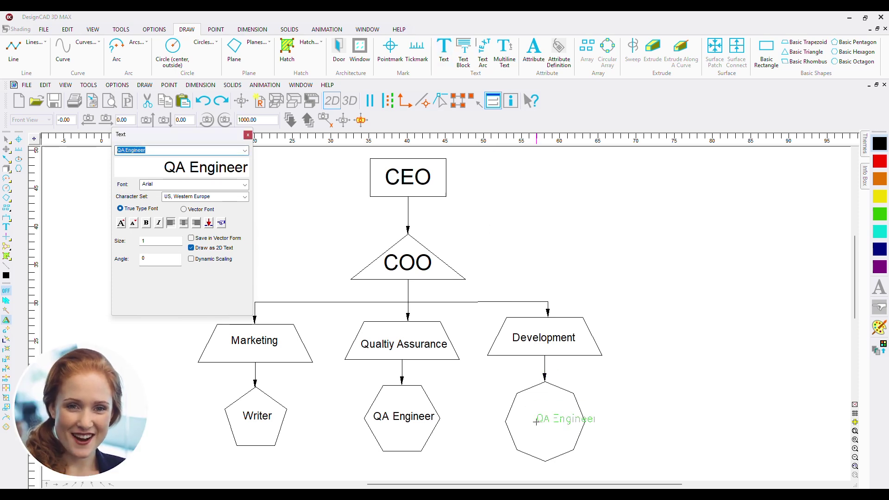
type("So")
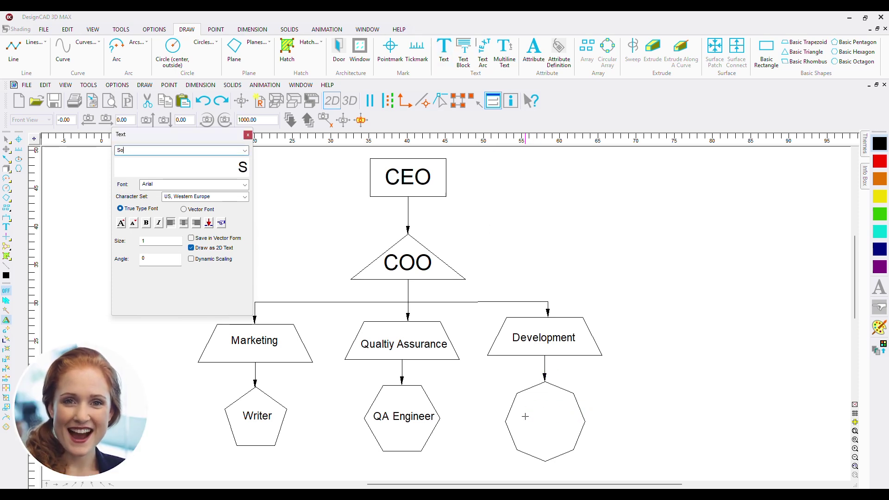
type("ftware E")
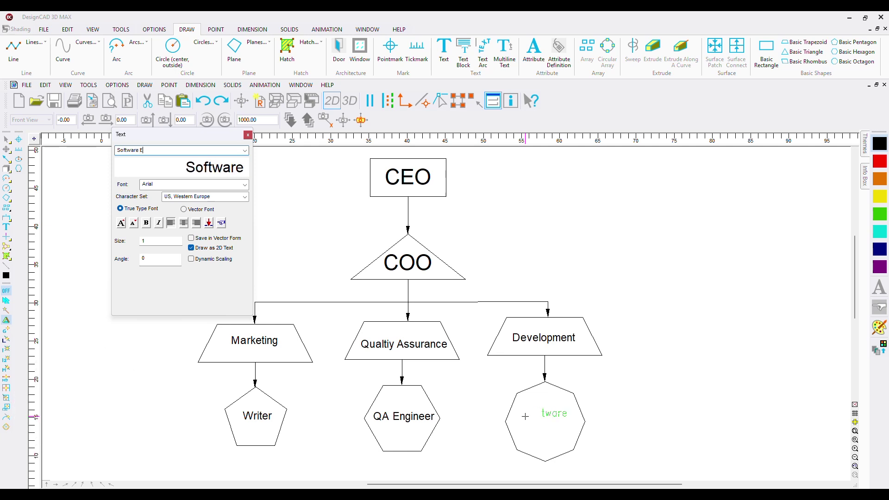
type("ngg")
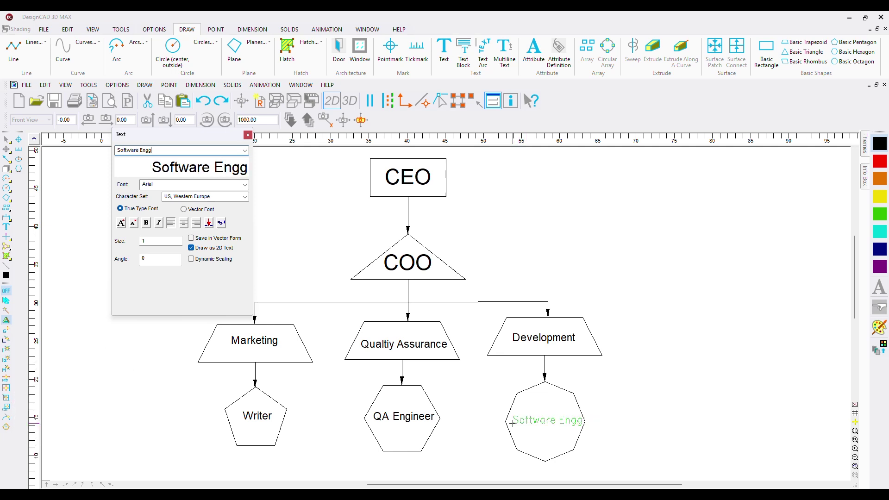
left_click(511, 422)
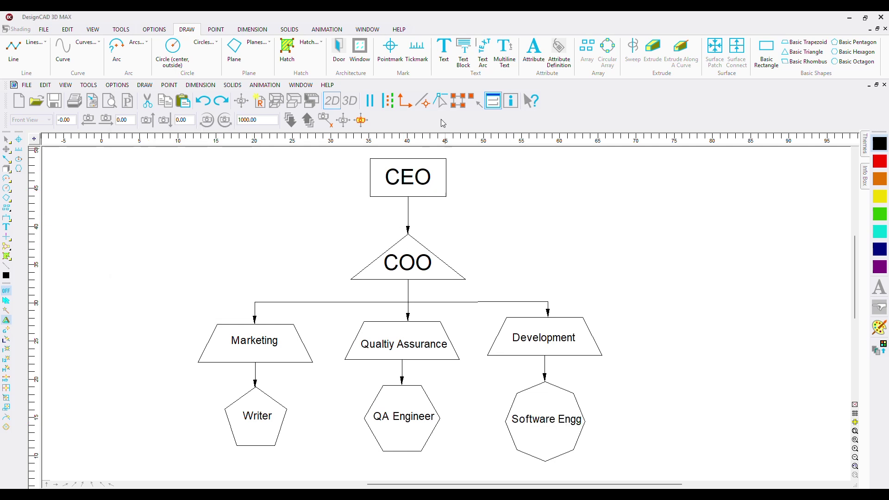